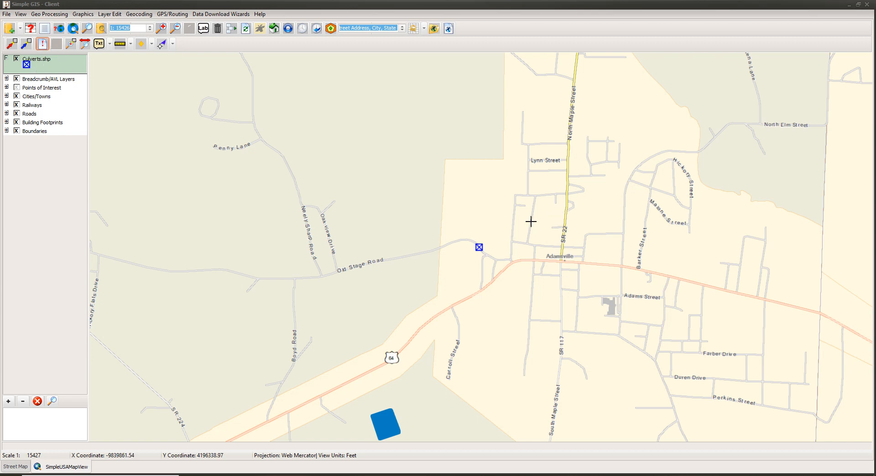
# Step: Examine the culvert's attributes, its linked ConcreteBoxCulvert.pdf design document and its inspection record, leaving the forms without changes
pyautogui.click(479, 247)
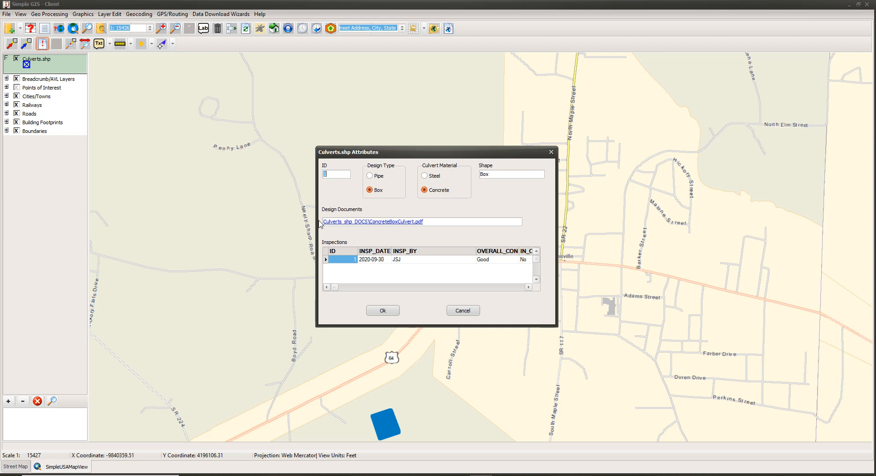
pyautogui.click(409, 222)
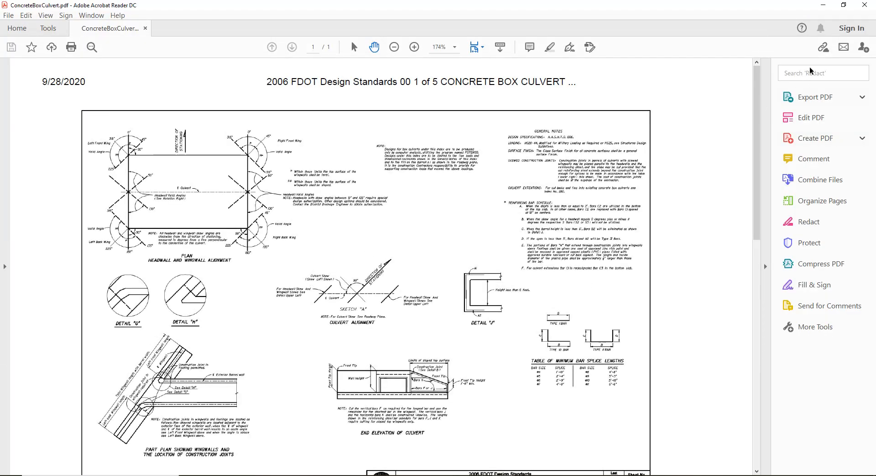
pyautogui.click(824, 6)
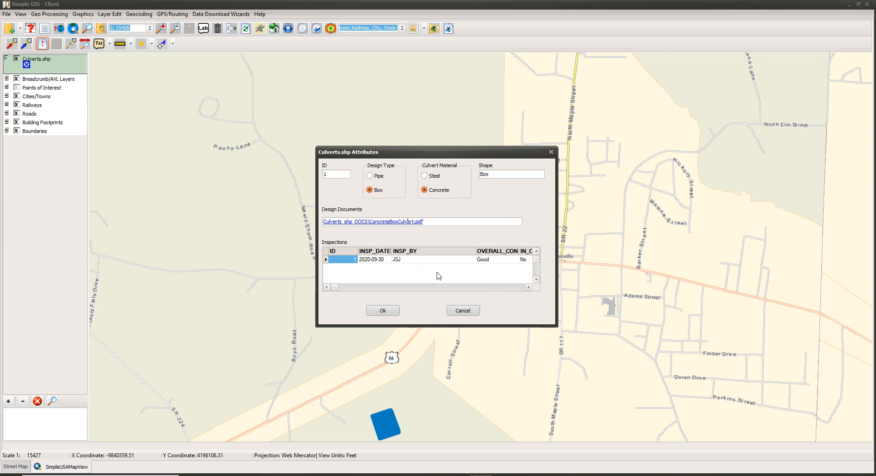
pyautogui.doubleClick(382, 260)
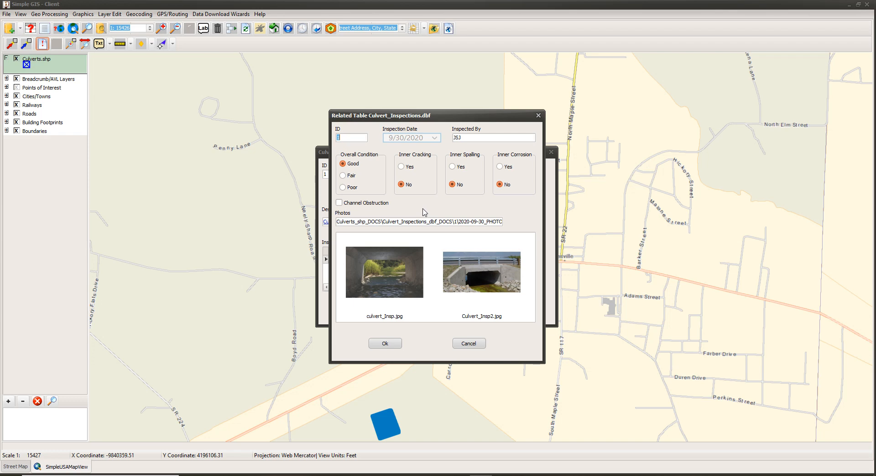
pyautogui.click(469, 343)
pyautogui.click(463, 310)
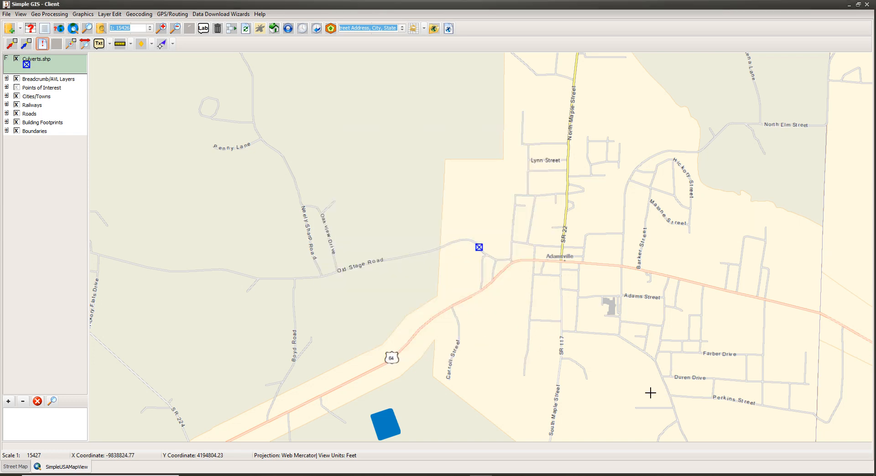
# Step: Remove the Culverts.shp layer and add it back from the Culvert Inspections folder as an independent layer with its default properties
pyautogui.rightClick(45, 68)
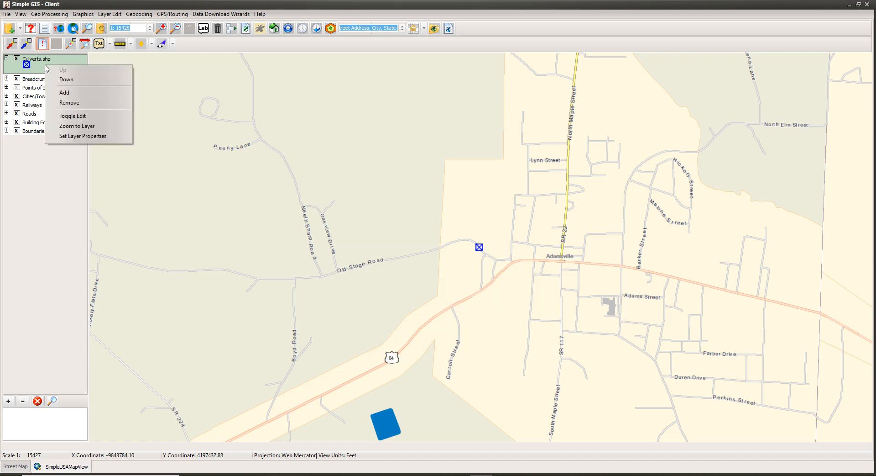
pyautogui.click(69, 106)
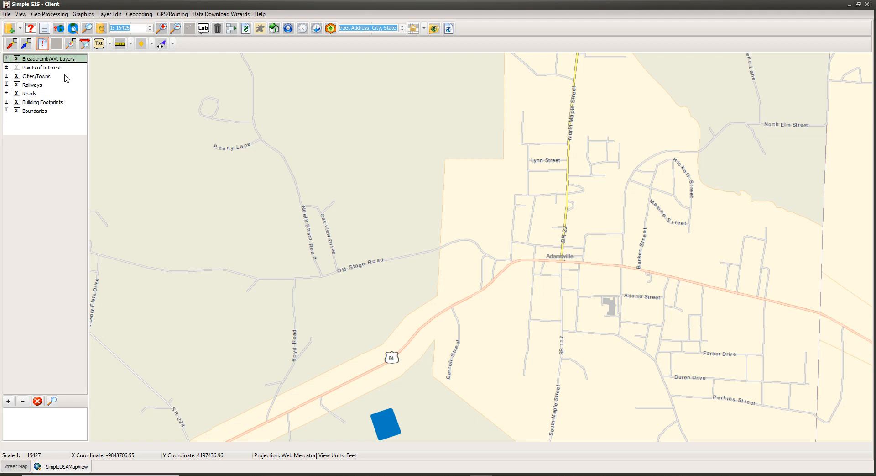
pyautogui.click(10, 32)
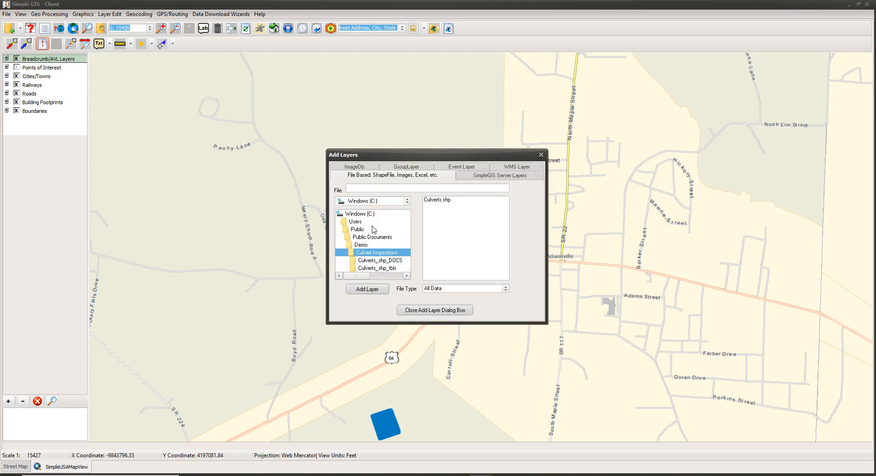
pyautogui.doubleClick(440, 200)
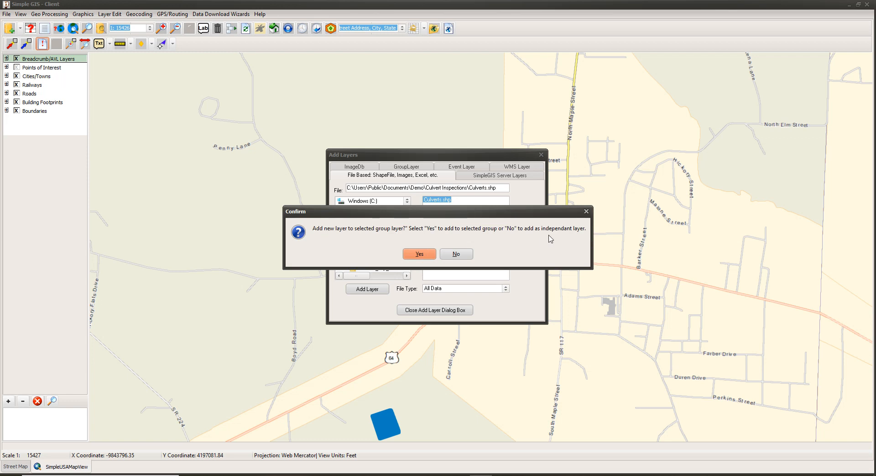
pyautogui.click(460, 255)
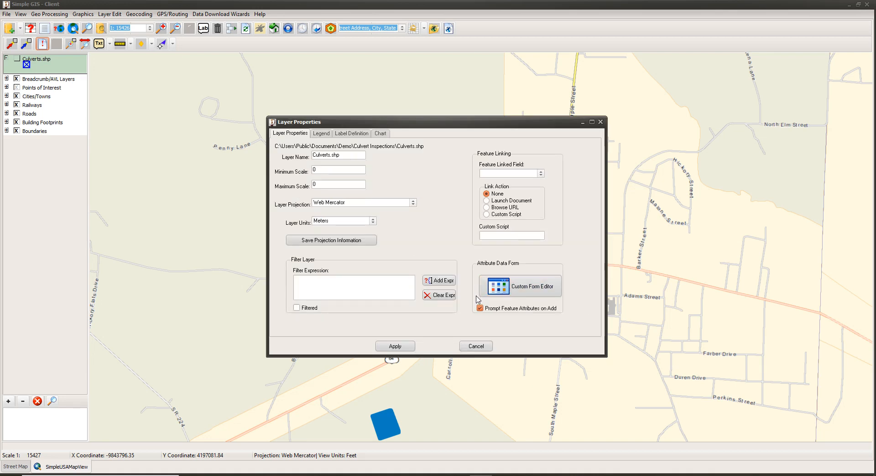
pyautogui.click(404, 350)
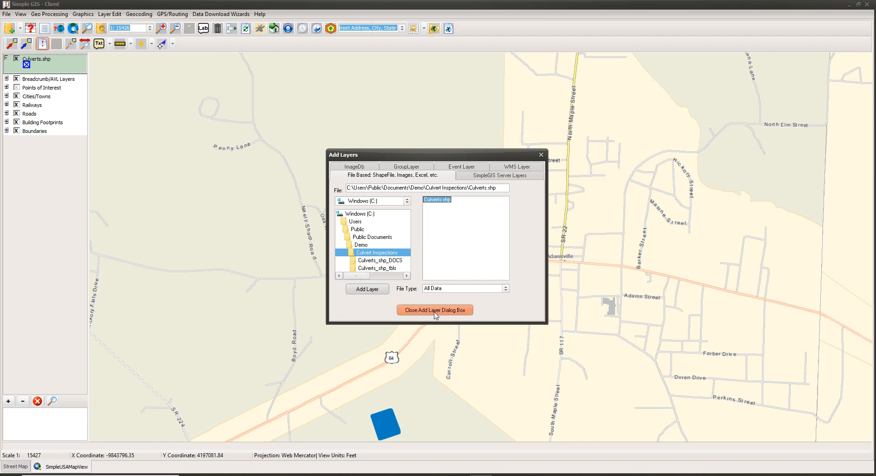
pyautogui.click(435, 311)
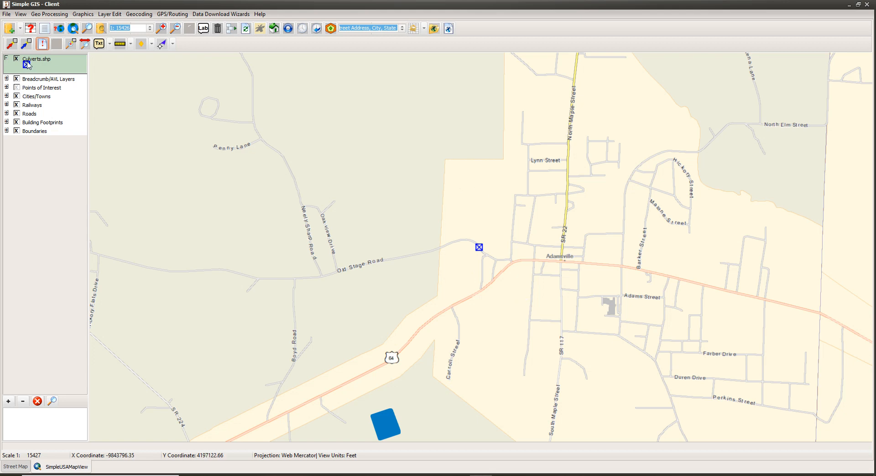
# Step: Inspect the attribute form of the culvert on Old Stage Road and close it without changes
pyautogui.click(45, 46)
pyautogui.click(479, 247)
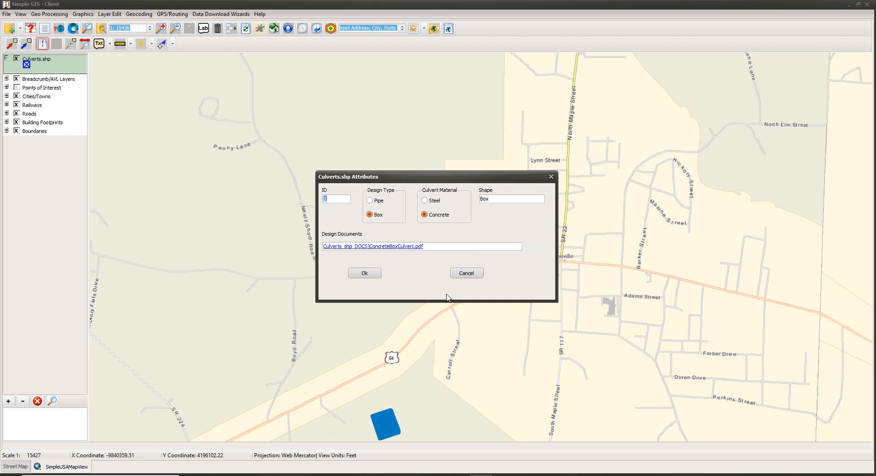
pyautogui.click(465, 272)
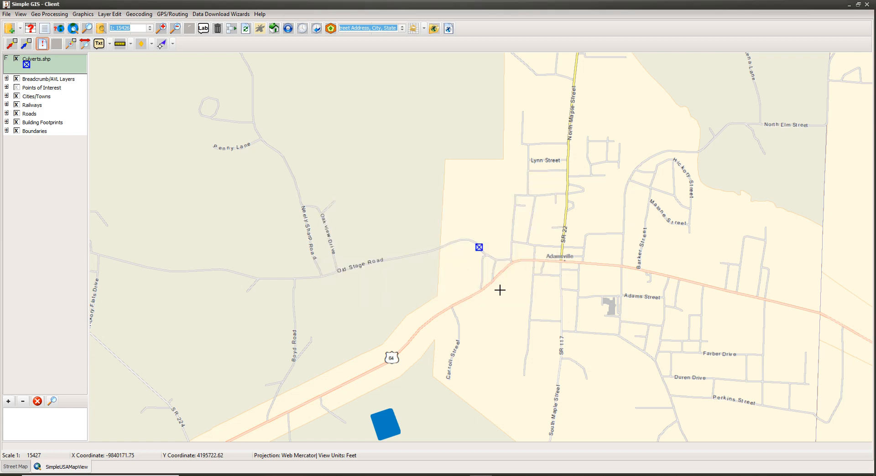
# Step: Open the Culverts.shp layer's attribute form in the Custom Form Editor and enlarge the form's height to about 459
pyautogui.doubleClick(40, 68)
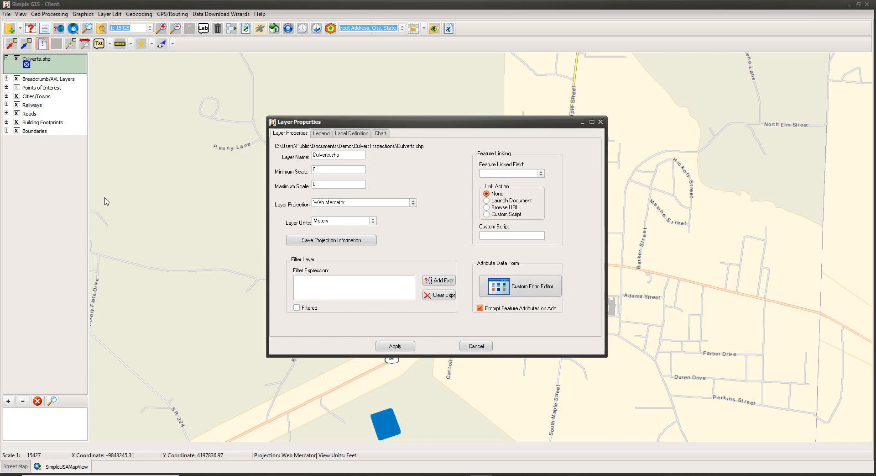
pyautogui.click(526, 291)
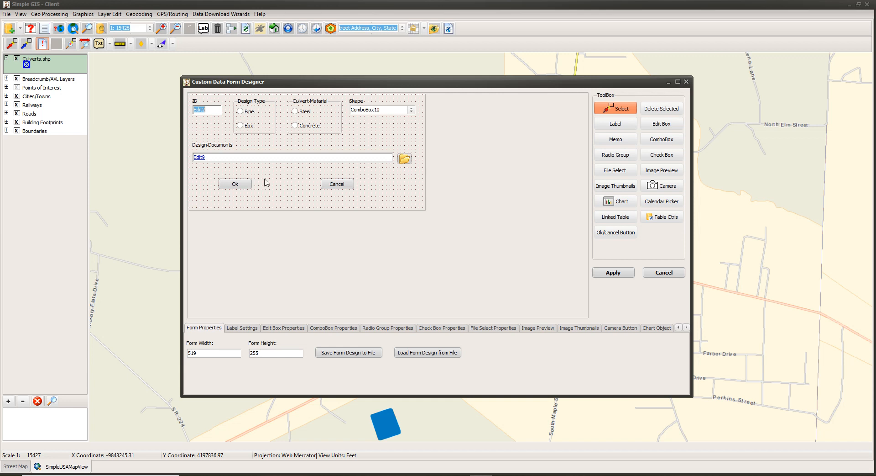
pyautogui.click(297, 208)
pyautogui.moveTo(302, 213); pyautogui.dragTo(302, 303)
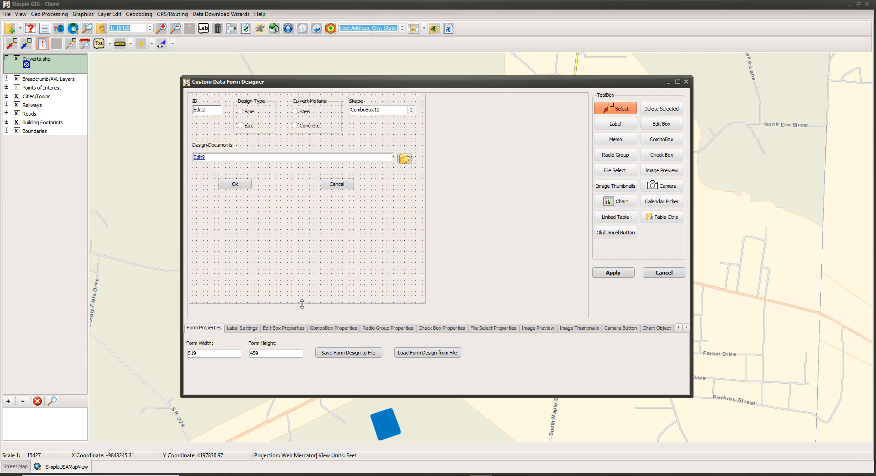
# Step: Move the form's Ok and Cancel buttons down to a top position of about 408, at left positions of about 104 and 304
pyautogui.click(236, 185)
pyautogui.click(237, 185)
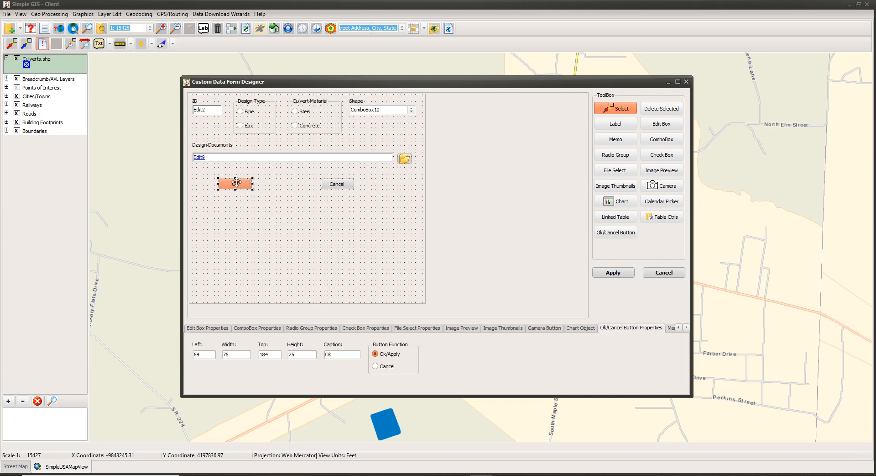
pyautogui.moveTo(235, 185); pyautogui.dragTo(244, 267)
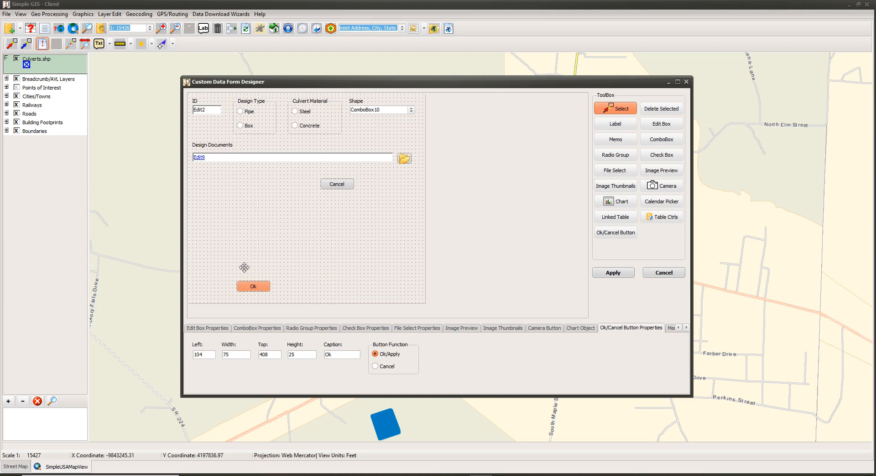
pyautogui.click(341, 184)
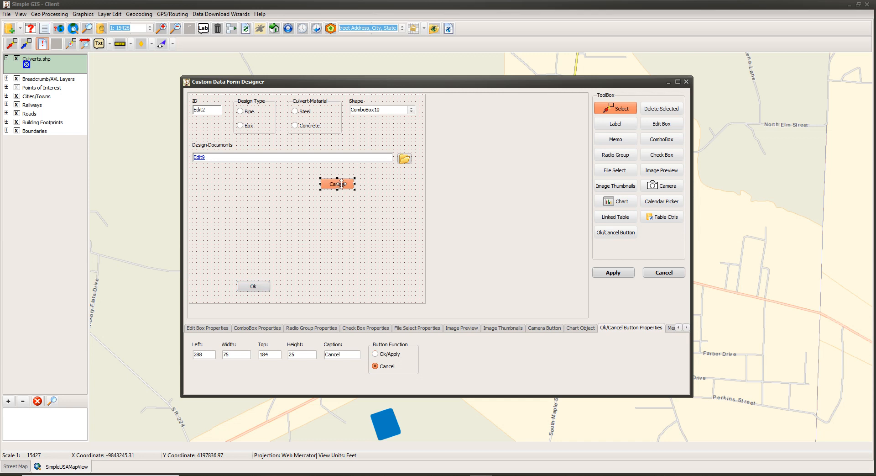
pyautogui.moveTo(341, 183); pyautogui.dragTo(348, 264)
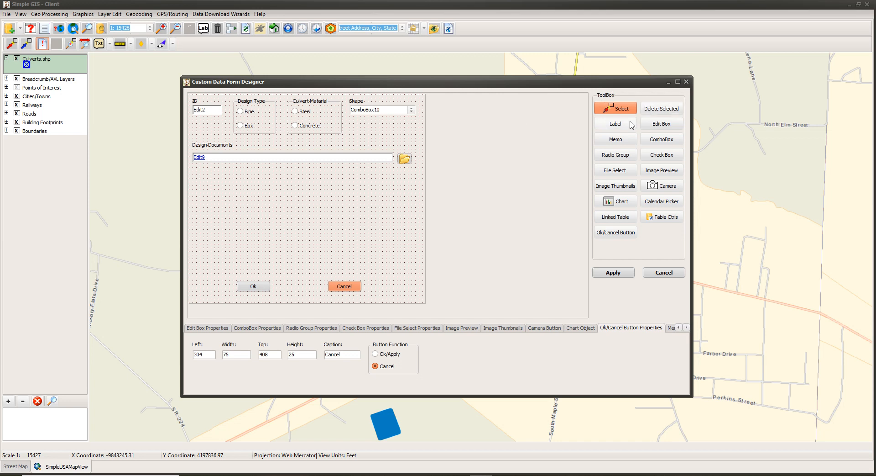
# Step: Add a label captioned "Inspections" below the Design Documents field, at about left 8 and top 176
pyautogui.click(615, 123)
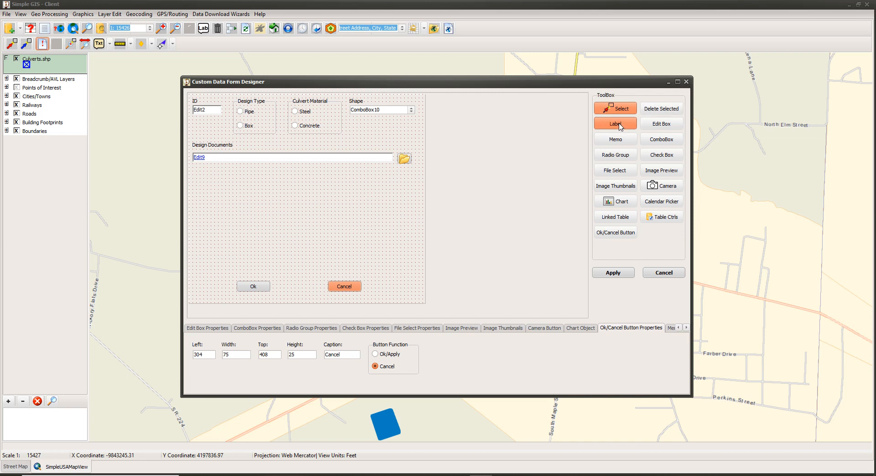
pyautogui.click(195, 178)
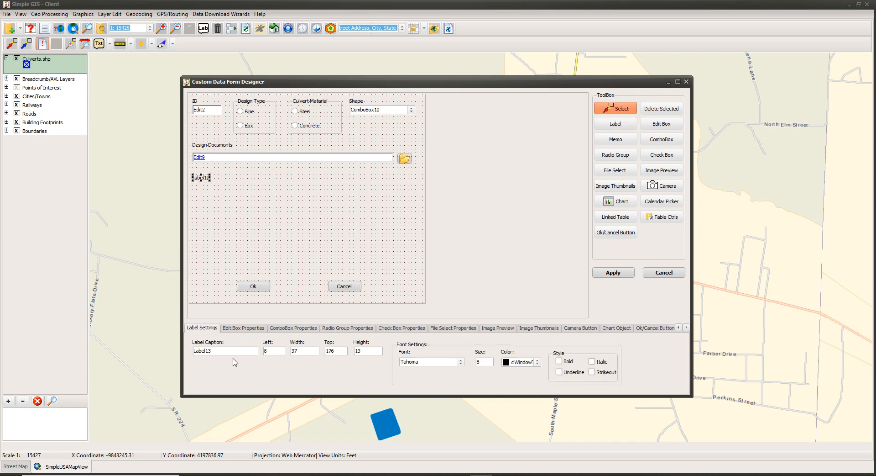
pyautogui.moveTo(232, 351); pyautogui.dragTo(169, 345)
pyautogui.write('Inspections')
pyautogui.press('Return')
# Step: Place a linked table below the Inspections label, choosing to create a new table with the file name Inspections
pyautogui.click(616, 219)
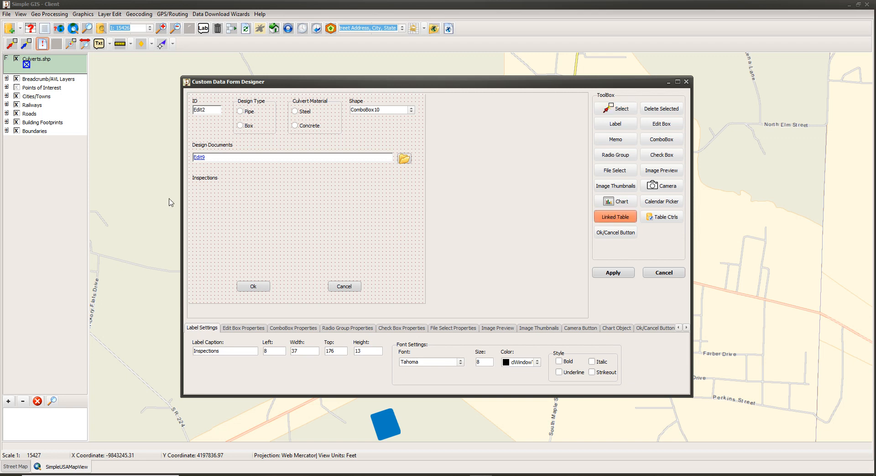
pyautogui.click(195, 186)
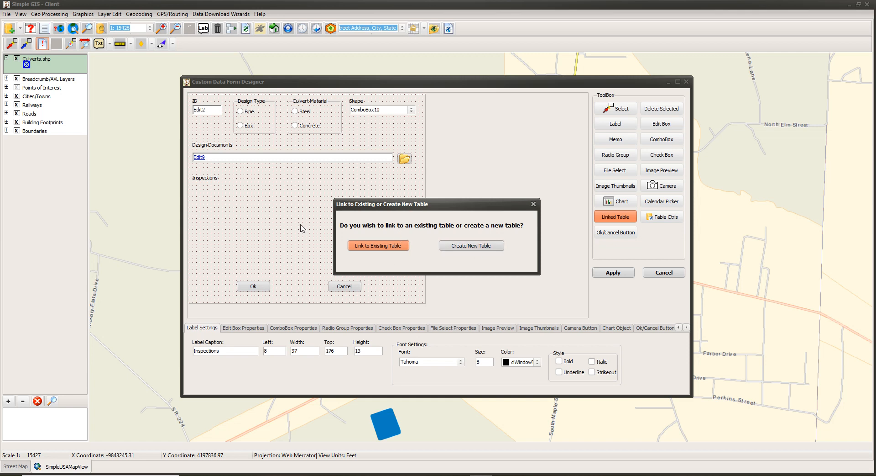
pyautogui.click(471, 249)
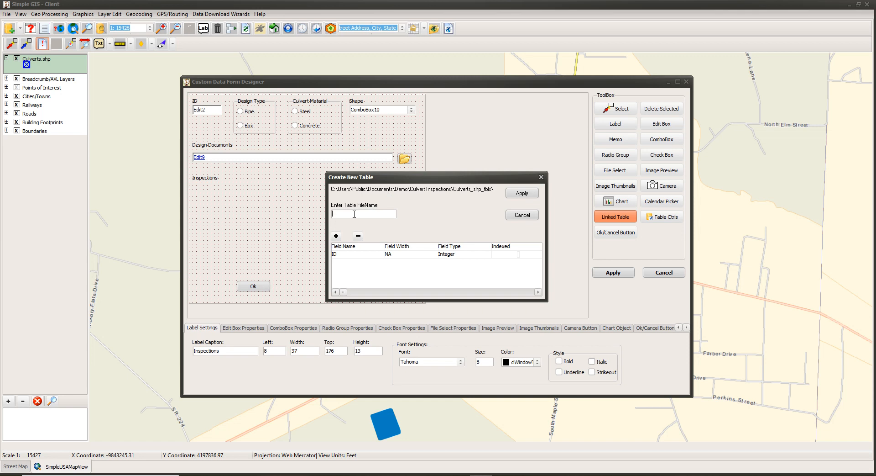
pyautogui.write('Inspections')
# Step: Add a string field INSP_DATE with a width of 10 to the new Inspections table
pyautogui.click(336, 236)
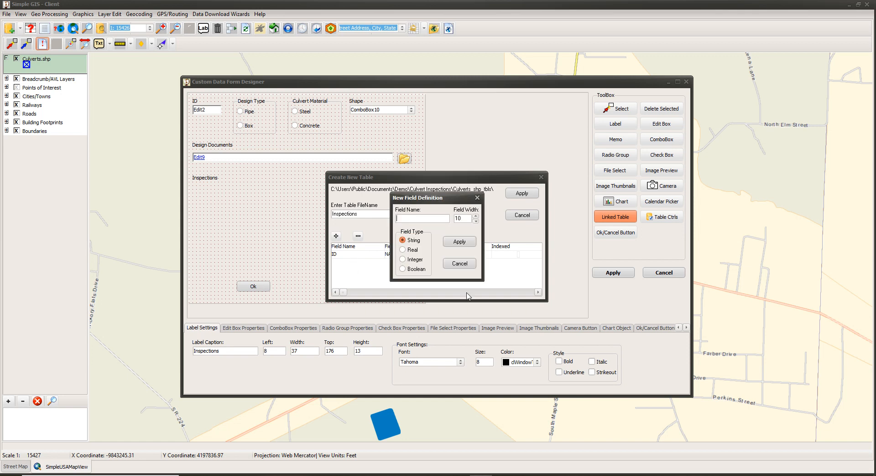
pyautogui.write('INSP_DATE')
pyautogui.click(464, 241)
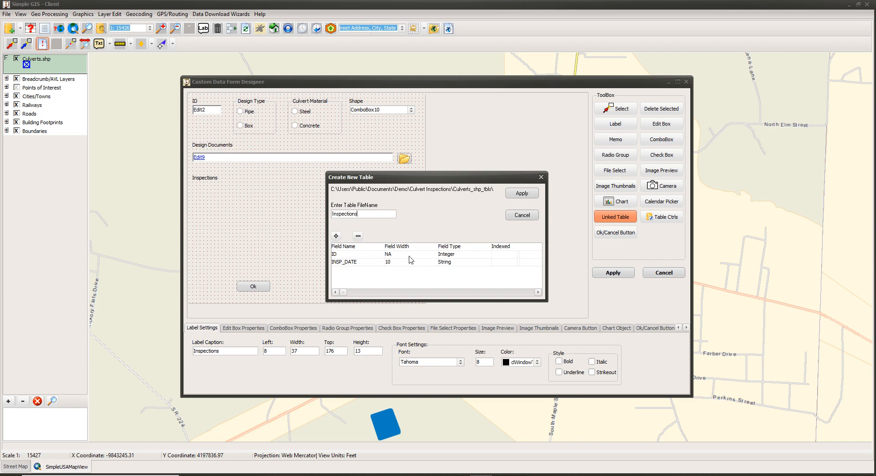
# Step: Add a string field INSP_BY with a width of 30 to the Inspections table
pyautogui.click(336, 236)
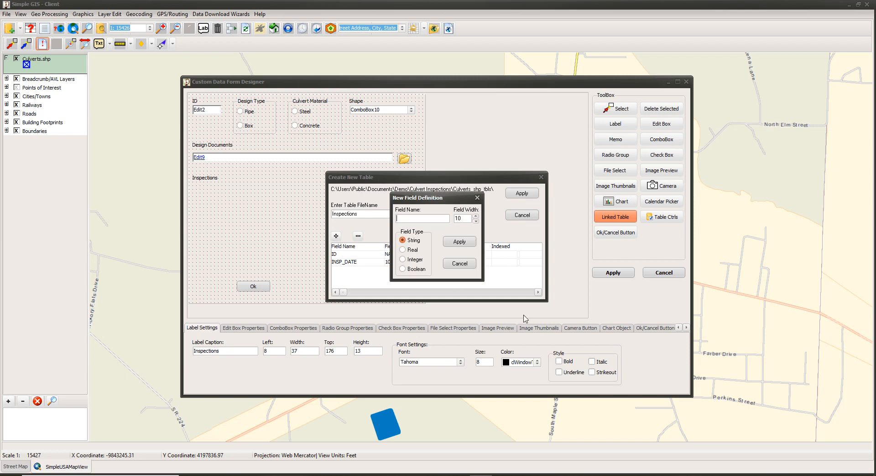
pyautogui.write('INSP_BY')
pyautogui.doubleClick(466, 219)
pyautogui.write('30')
pyautogui.click(459, 242)
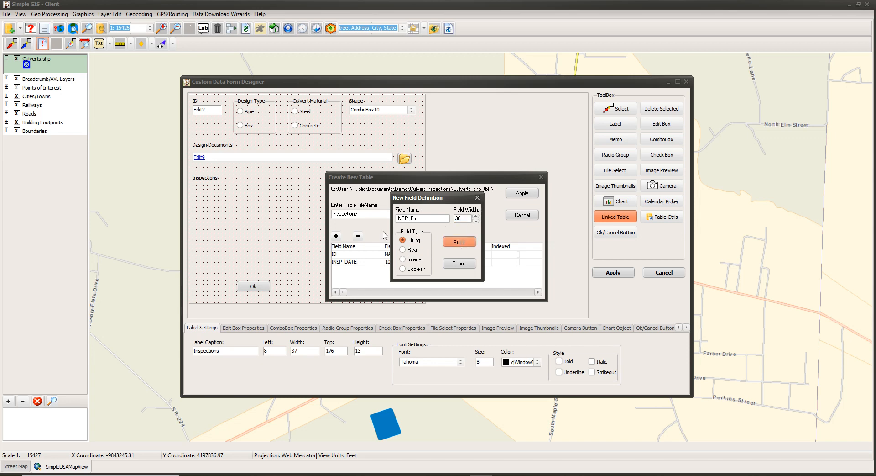
pyautogui.click(466, 245)
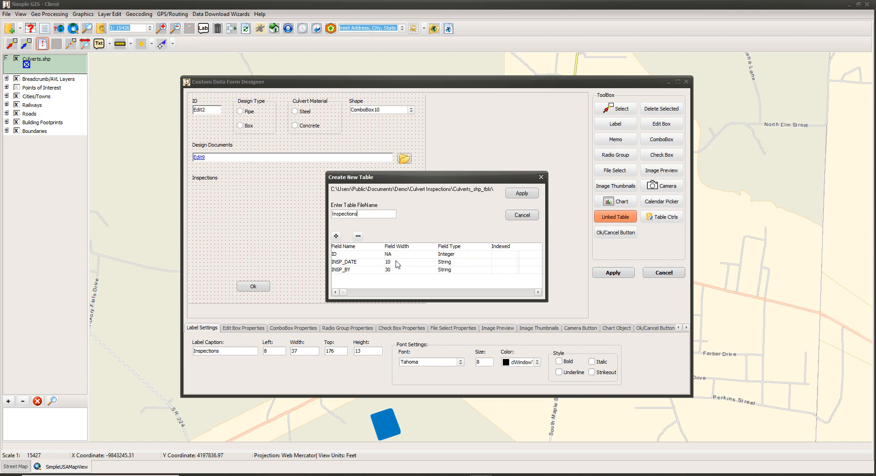
# Step: Add a string field COND with a width of 10 to the Inspections table
pyautogui.click(336, 236)
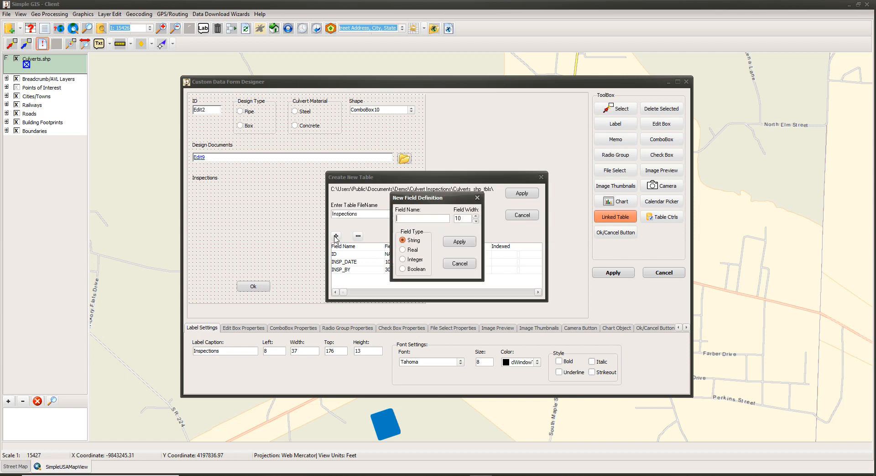
pyautogui.click(418, 219)
pyautogui.write('COND')
pyautogui.click(464, 244)
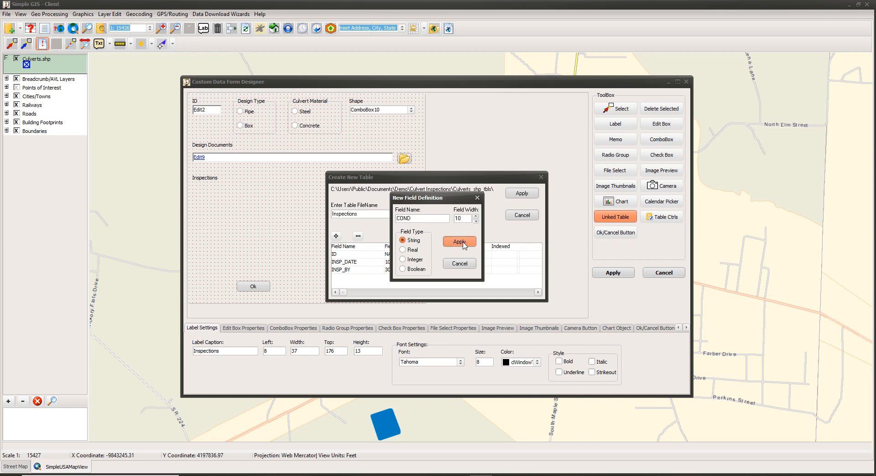
# Step: Add a string field IN_CRACKING with a width of 5 to the Inspections table
pyautogui.click(336, 236)
pyautogui.write('IN_CRACKING')
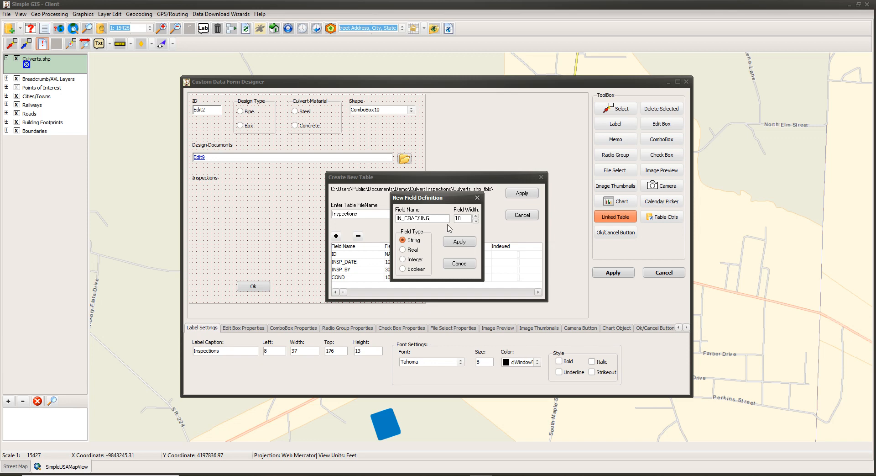
pyautogui.doubleClick(470, 218)
pyautogui.write('5')
pyautogui.click(459, 241)
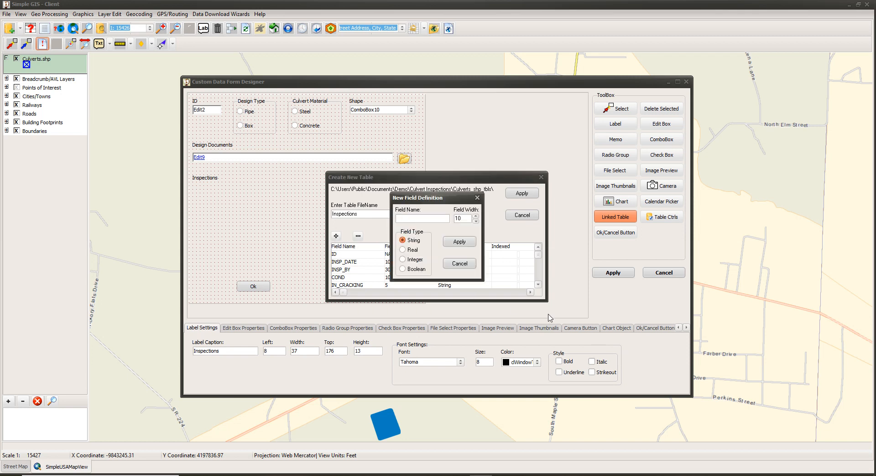
# Step: Add a string field IN_SPALLING with a width of 5 to the Inspections table
pyautogui.write('IN_SPALLING')
pyautogui.doubleClick(457, 218)
pyautogui.write('5')
pyautogui.click(459, 241)
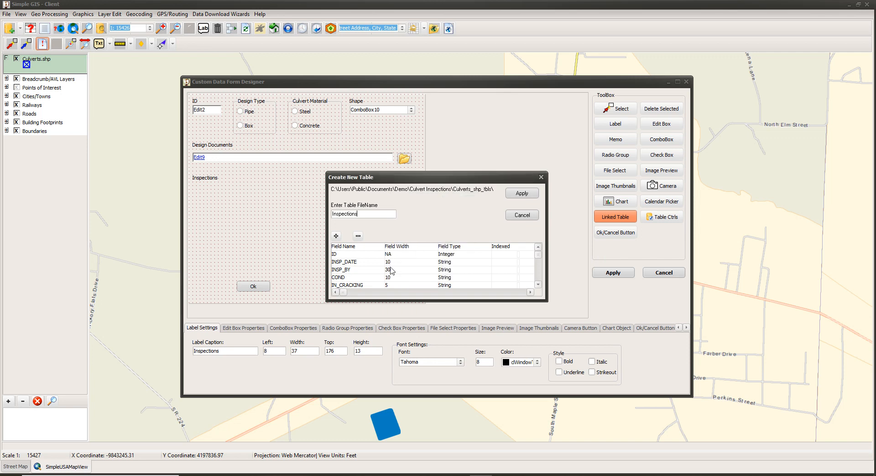
# Step: Add a string field IN_CRSN with a width of 5 to the Inspections table
pyautogui.click(337, 237)
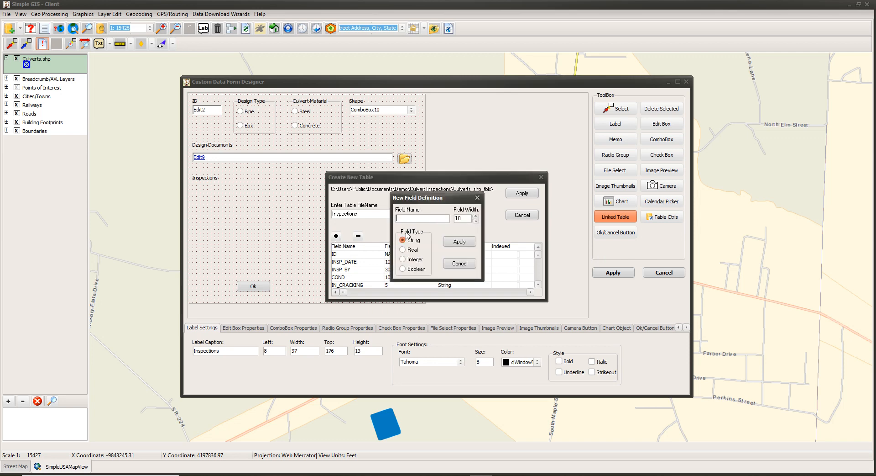
pyautogui.click(410, 219)
pyautogui.write('IN_CRSN')
pyautogui.doubleClick(470, 218)
pyautogui.write('5')
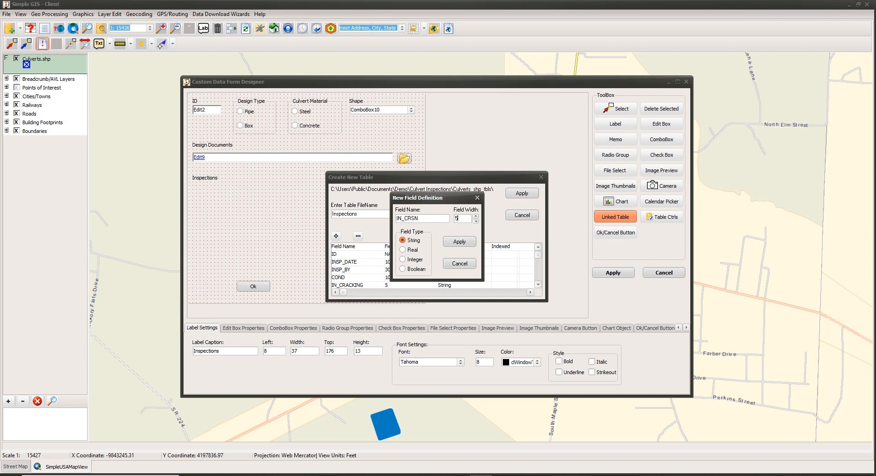
pyautogui.click(460, 241)
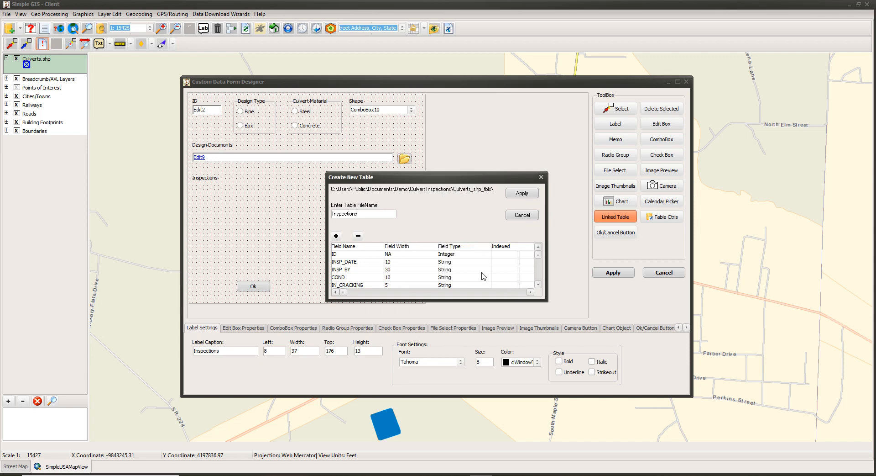
# Step: Add a Boolean field CHAN_OBST to the Inspections table
pyautogui.click(538, 284)
pyautogui.click(537, 284)
pyautogui.click(538, 284)
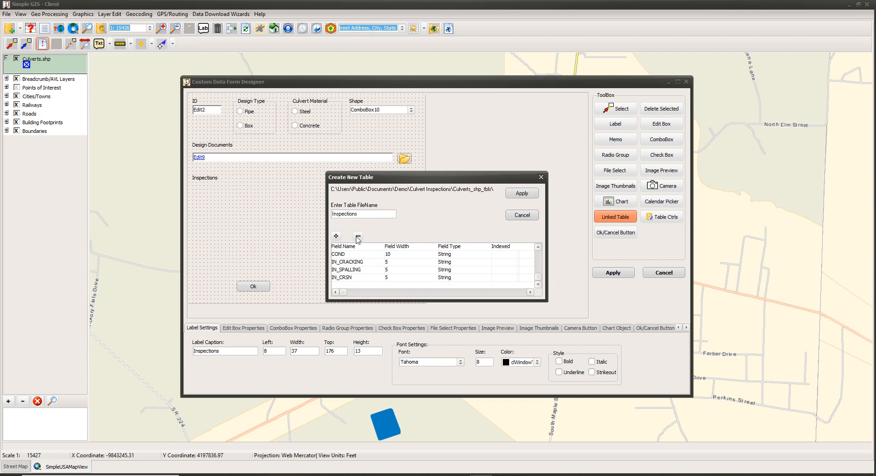
pyautogui.click(336, 235)
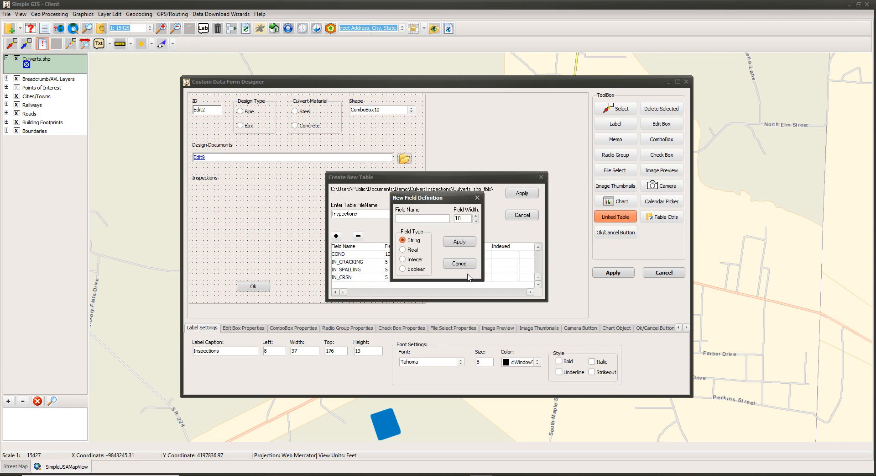
pyautogui.write('CHAN_OBST')
pyautogui.click(422, 270)
pyautogui.click(459, 241)
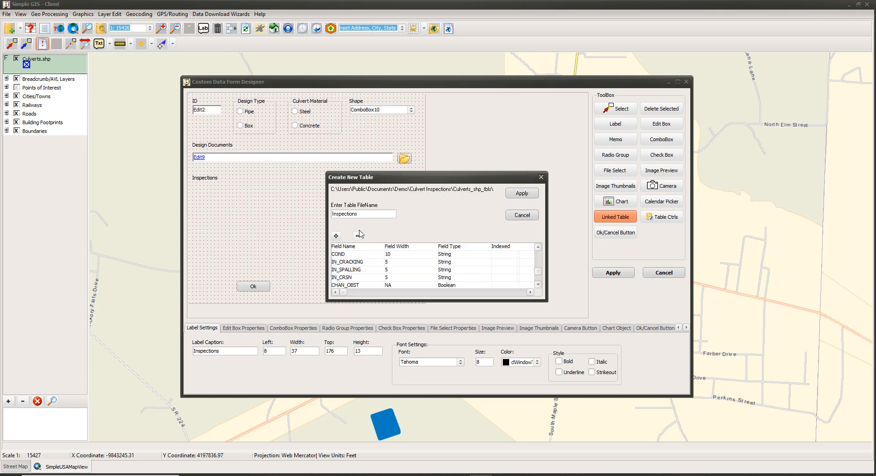
# Step: Add a string field PHOTOS with a width of 100 to the Inspections table
pyautogui.click(336, 236)
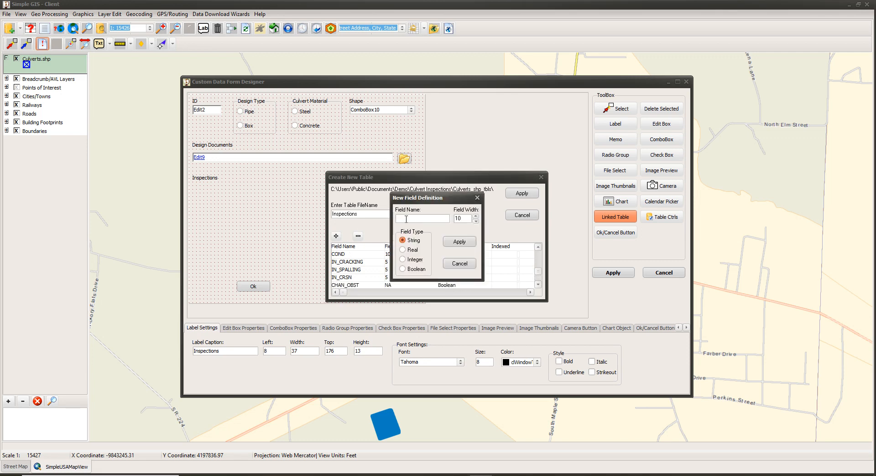
pyautogui.write('PHOTOS')
pyautogui.doubleClick(465, 218)
pyautogui.write('100')
pyautogui.click(460, 242)
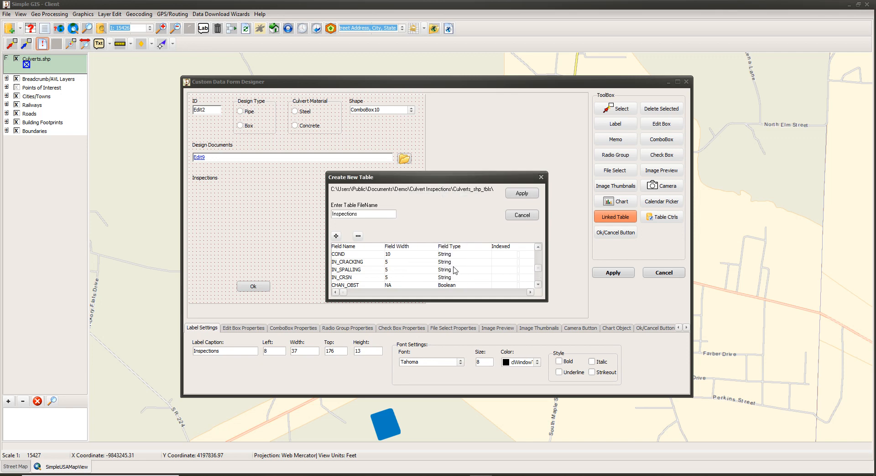
# Step: Create the Inspections table with the defined fields and enlarge its grid on the form to about 480 wide and 136 high
pyautogui.click(538, 284)
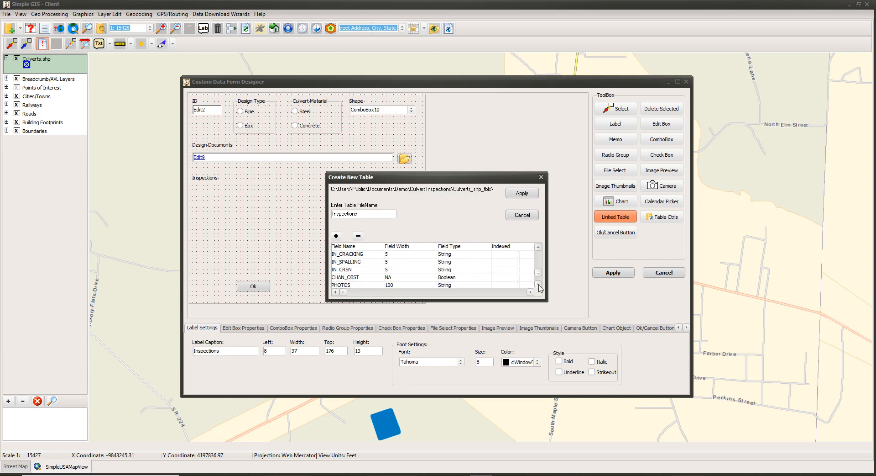
pyautogui.click(539, 284)
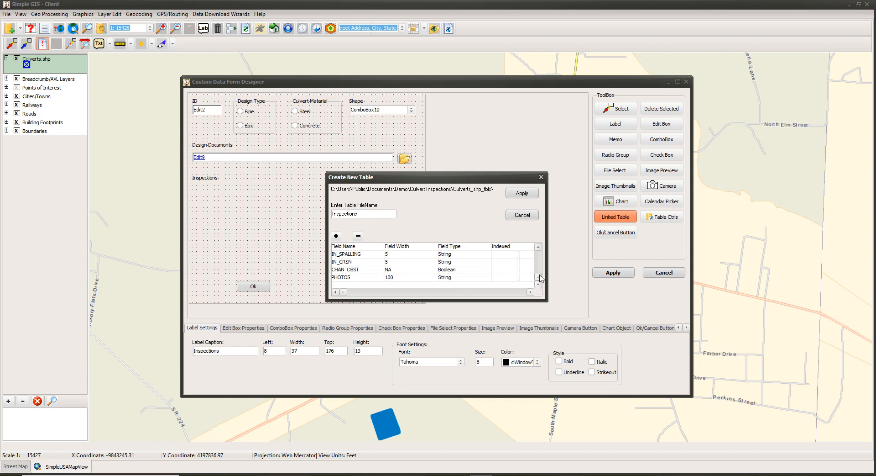
pyautogui.click(539, 253)
pyautogui.click(540, 249)
pyautogui.click(540, 247)
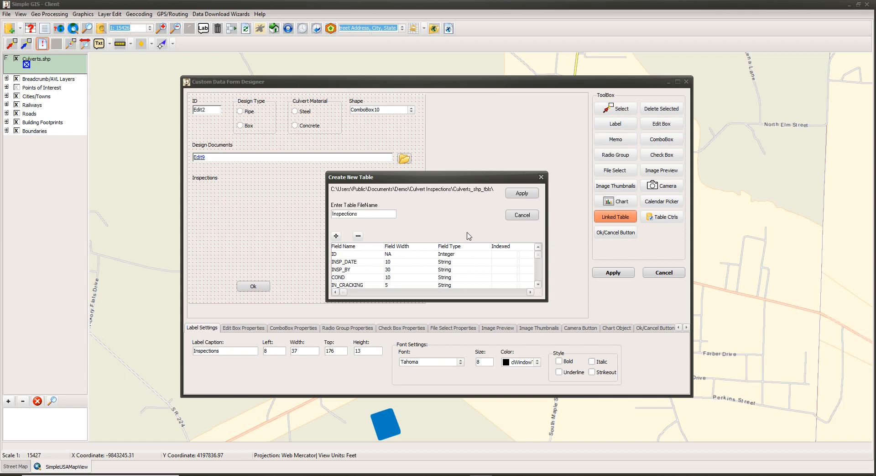
pyautogui.click(522, 193)
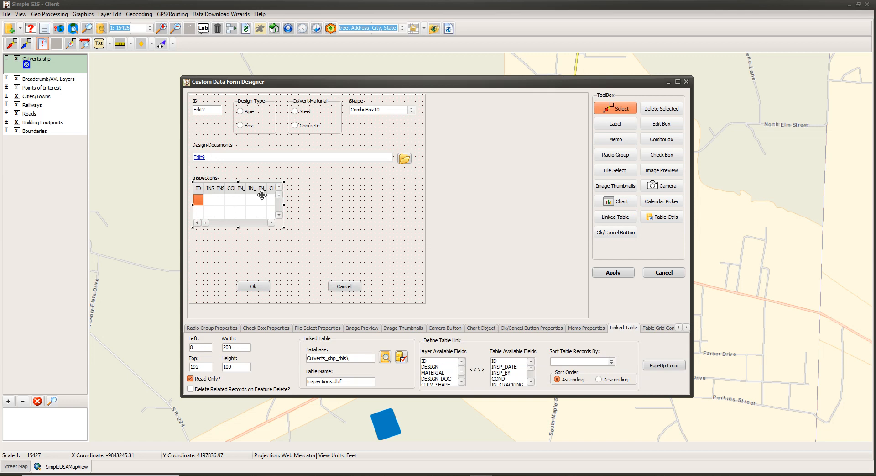
pyautogui.moveTo(284, 204); pyautogui.dragTo(411, 202)
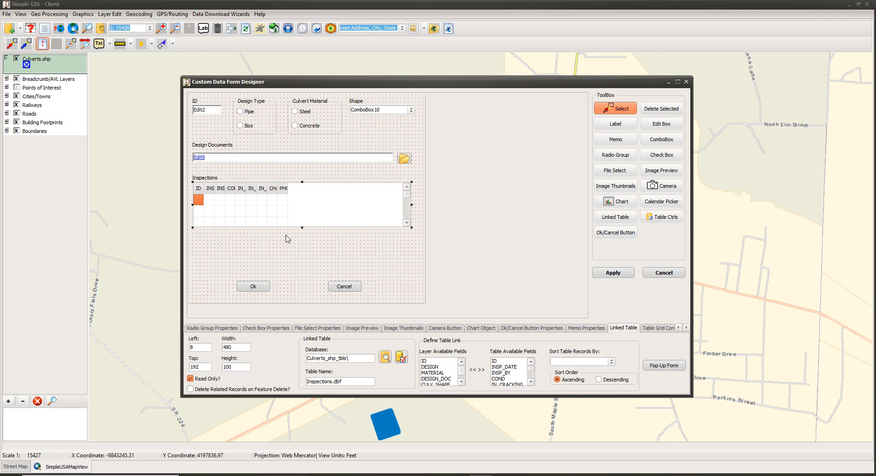
pyautogui.moveTo(301, 226); pyautogui.dragTo(302, 244)
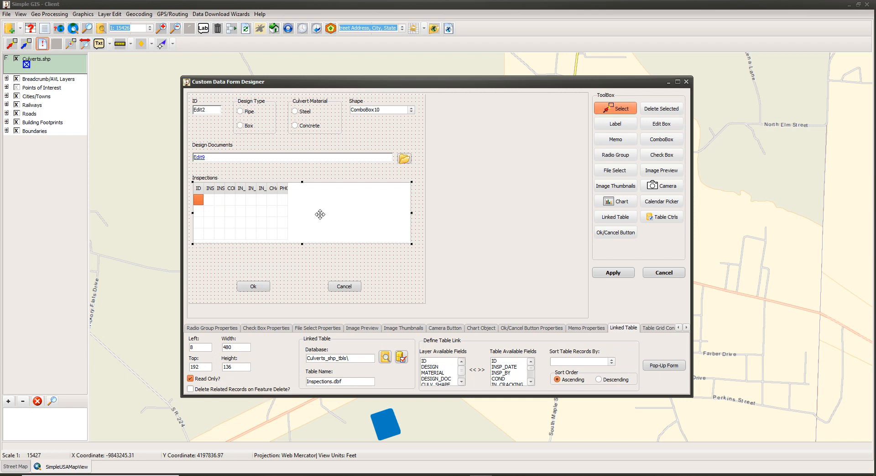
# Step: Turn off read-only for the linked Inspections table and enable deleting related records when a feature is deleted
pyautogui.click(190, 379)
pyautogui.click(189, 390)
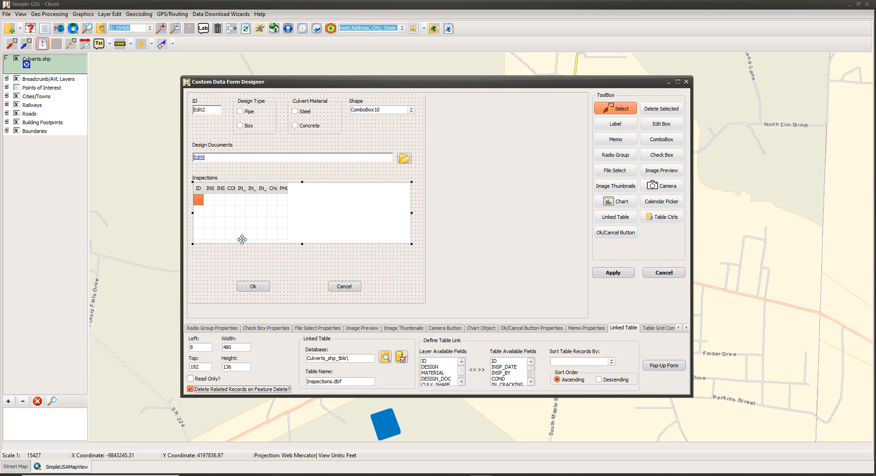
pyautogui.click(191, 388)
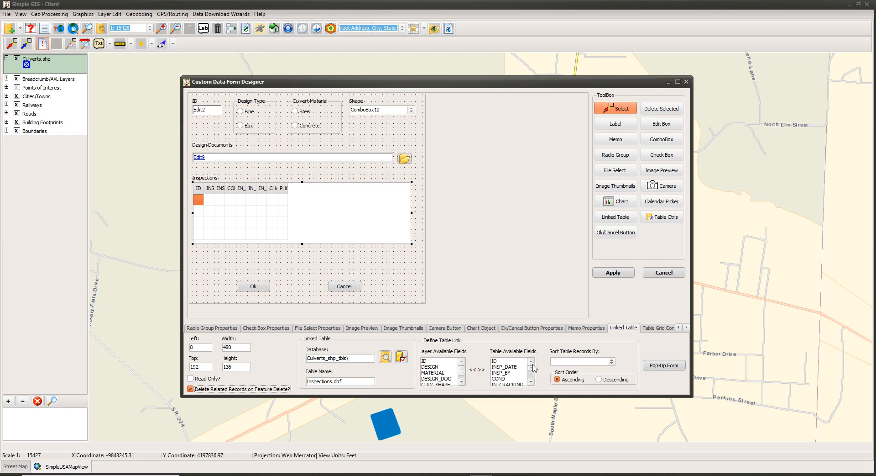
# Step: Link the layer's ID field to the table's ID field and sort the table records by INSP_DATE in descending order
pyautogui.click(424, 360)
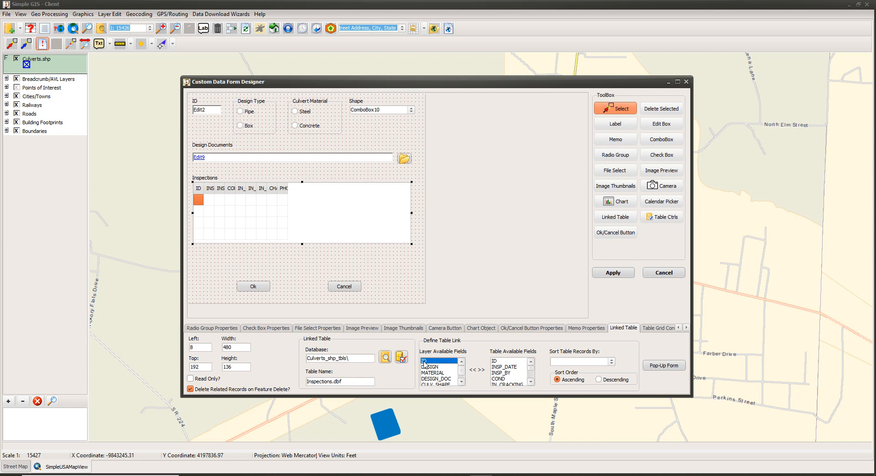
pyautogui.click(497, 363)
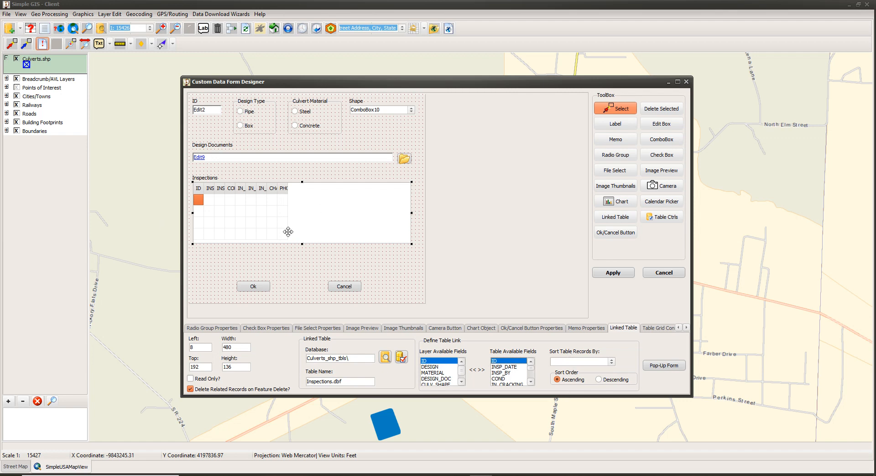
pyautogui.click(610, 360)
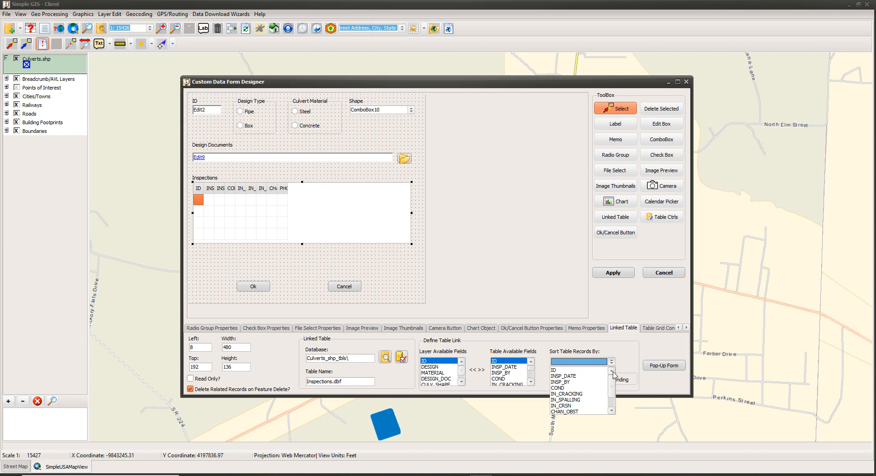
pyautogui.click(579, 375)
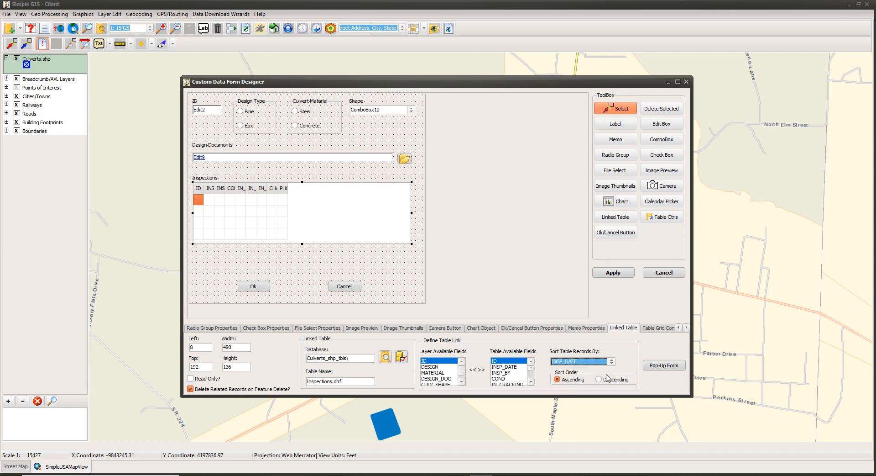
pyautogui.click(599, 380)
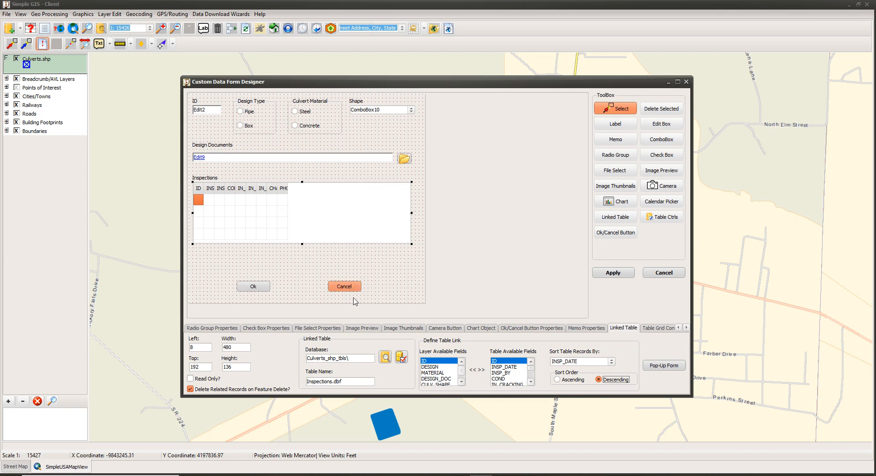
# Step: Open the linked table's pop-up form designer and add a label captioned "ID" in the form's upper-left corner
pyautogui.click(660, 367)
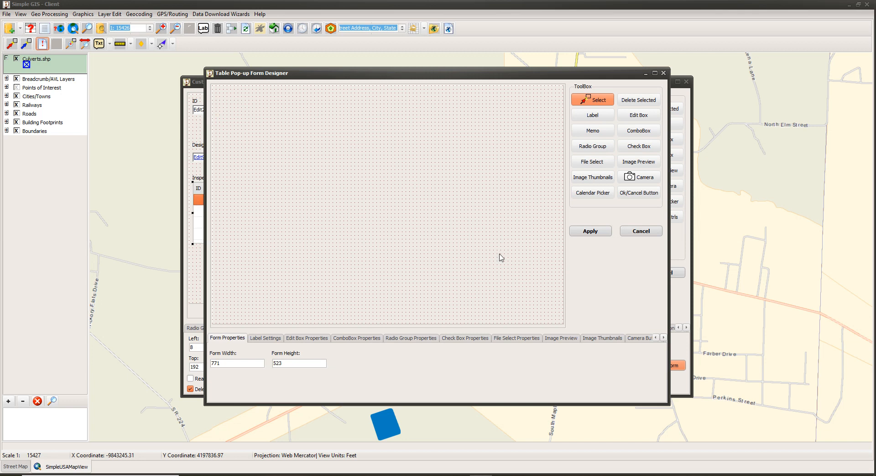
pyautogui.click(591, 118)
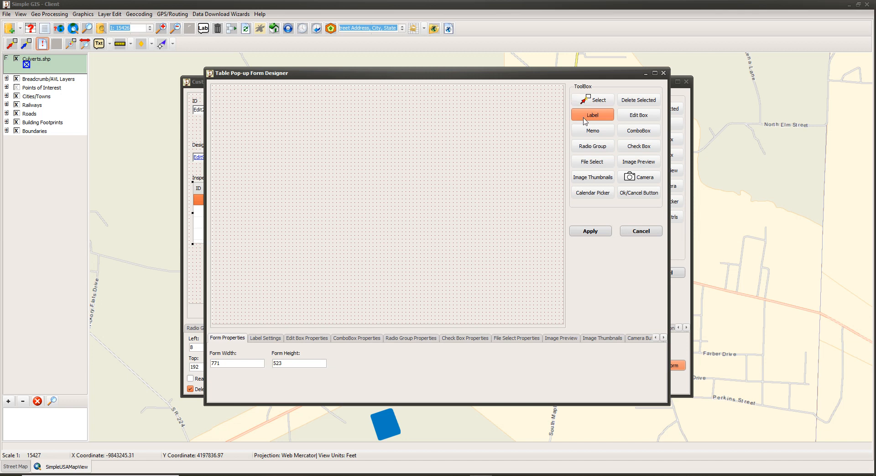
pyautogui.click(218, 96)
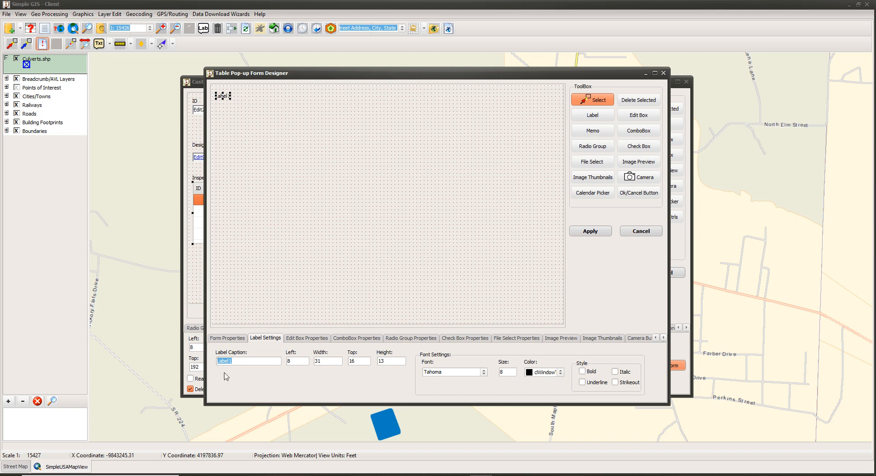
pyautogui.write('ID')
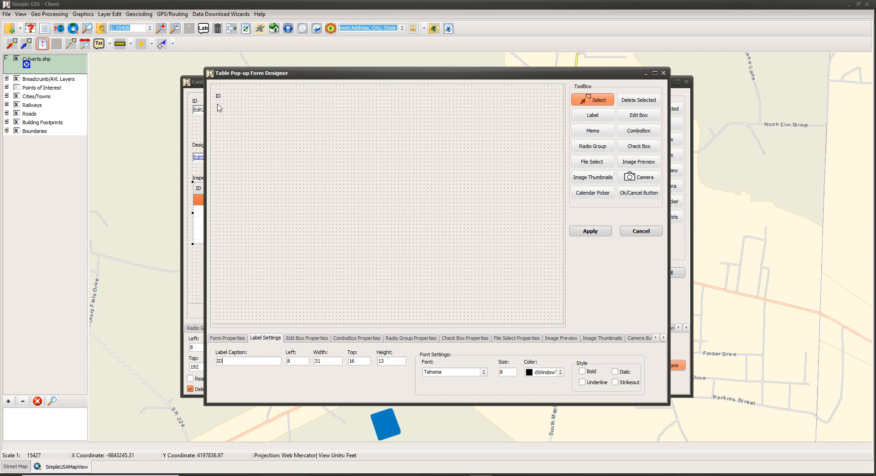
# Step: Place an edit box below the ID label, bind it to the ID field, make it read-only and narrow it to about 72
pyautogui.click(641, 119)
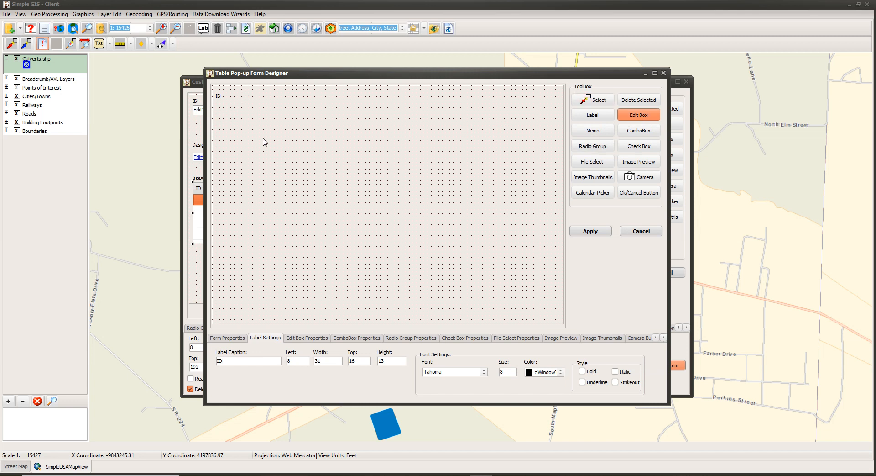
pyautogui.click(217, 104)
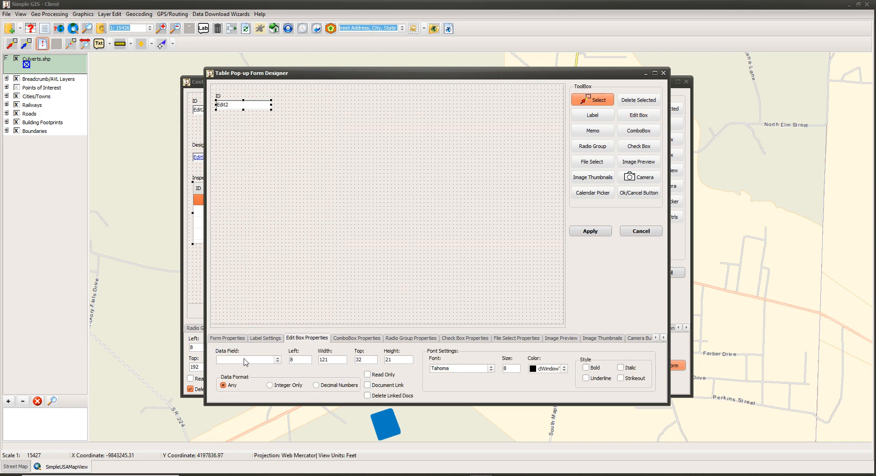
pyautogui.click(277, 360)
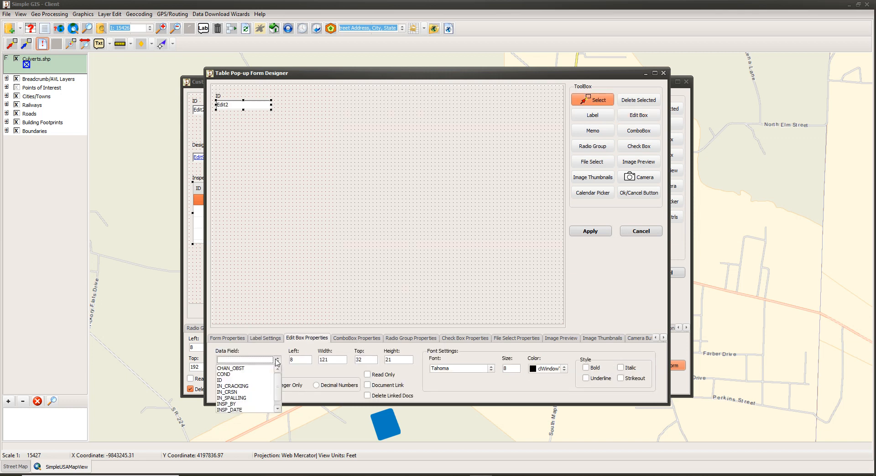
pyautogui.click(220, 381)
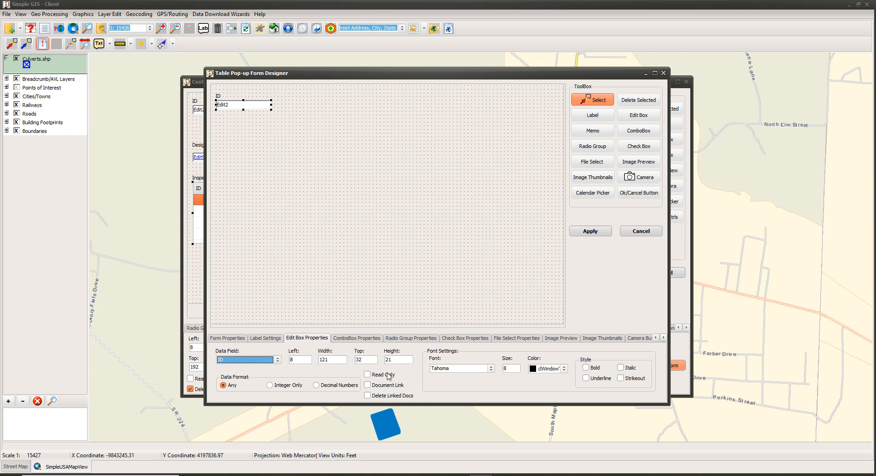
pyautogui.click(368, 375)
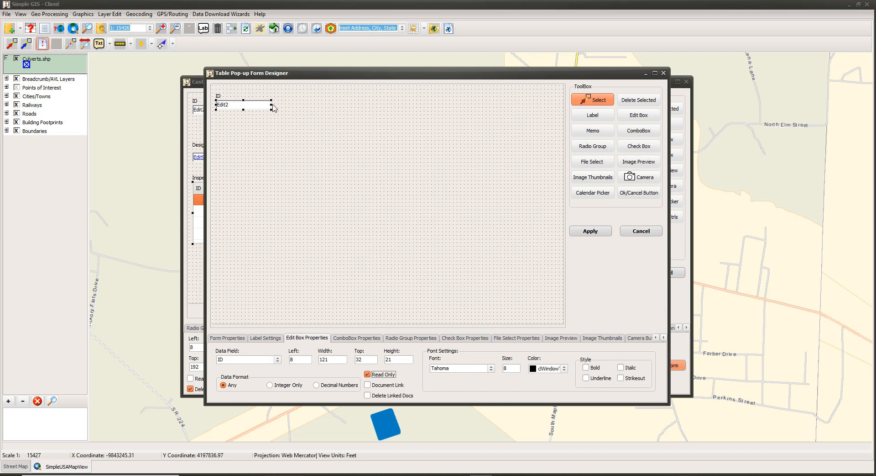
pyautogui.moveTo(271, 105); pyautogui.dragTo(248, 106)
# Step: Add an "Inspection Date" label to the right of the ID label and place a calendar picker beneath it
pyautogui.click(587, 118)
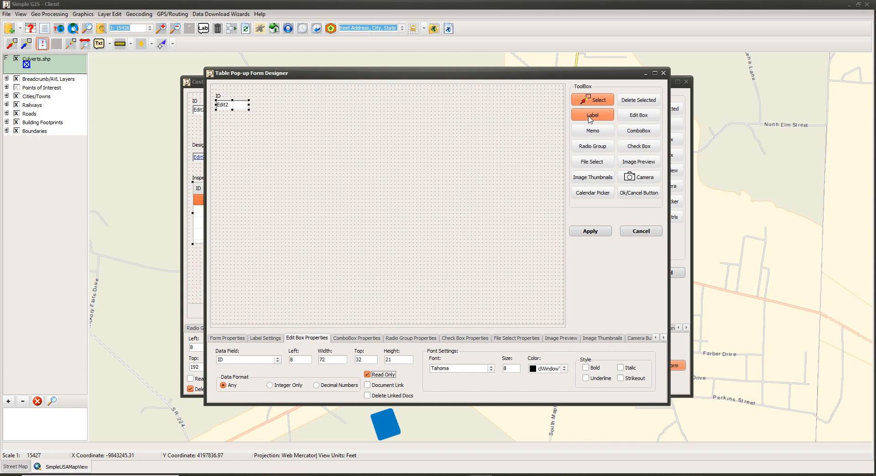
pyautogui.click(263, 96)
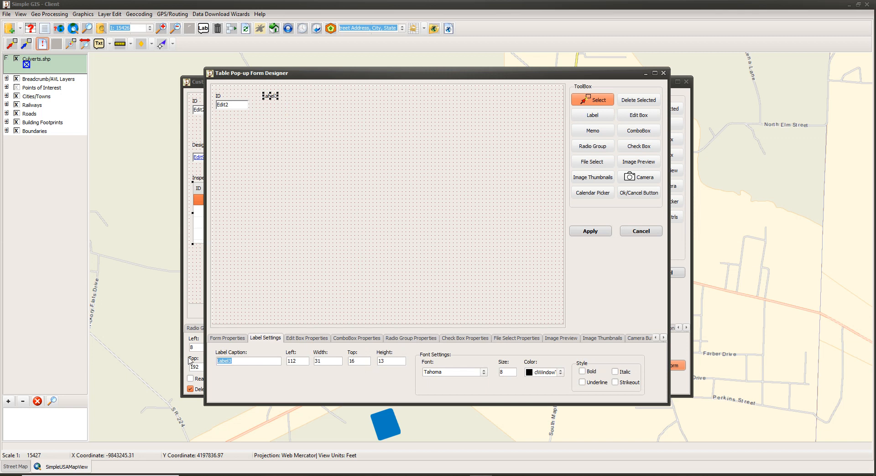
pyautogui.write('Inspection Date')
pyautogui.click(600, 195)
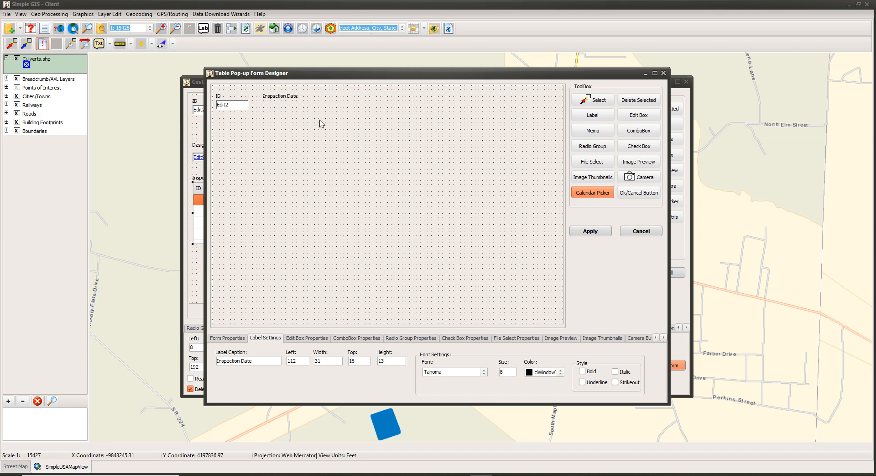
pyautogui.click(264, 105)
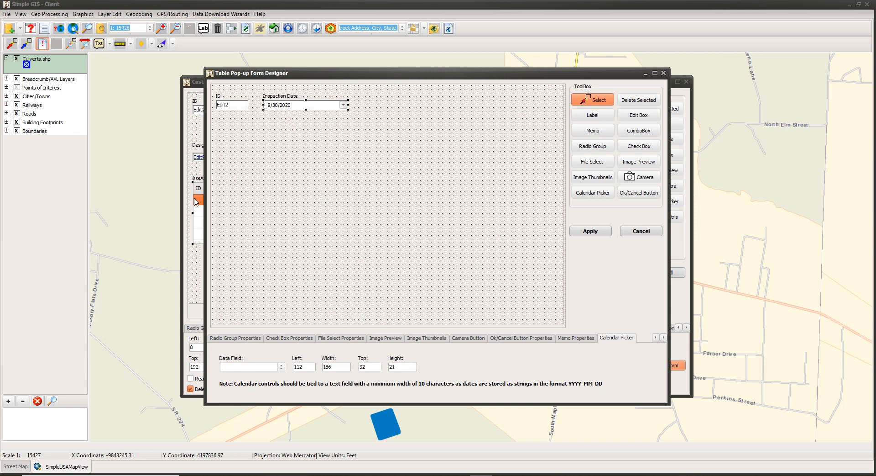
# Step: Bind the calendar picker to the INSP_DATE field and narrow it to roughly two-thirds of its width
pyautogui.click(281, 368)
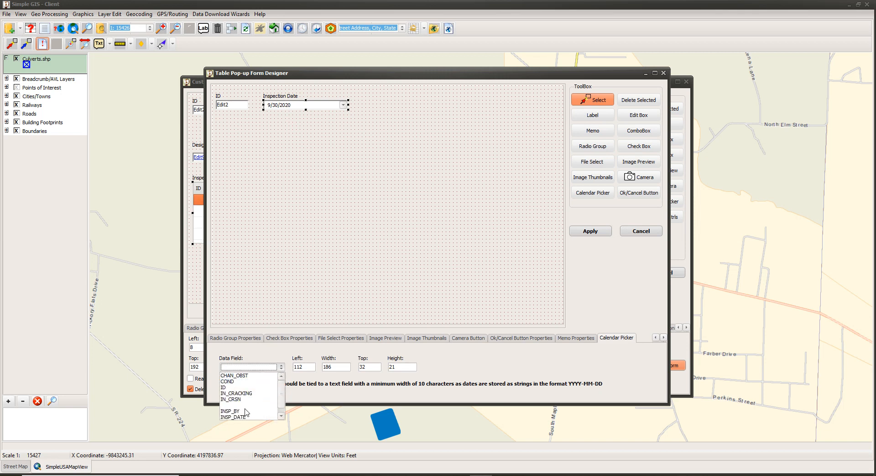
pyautogui.click(245, 416)
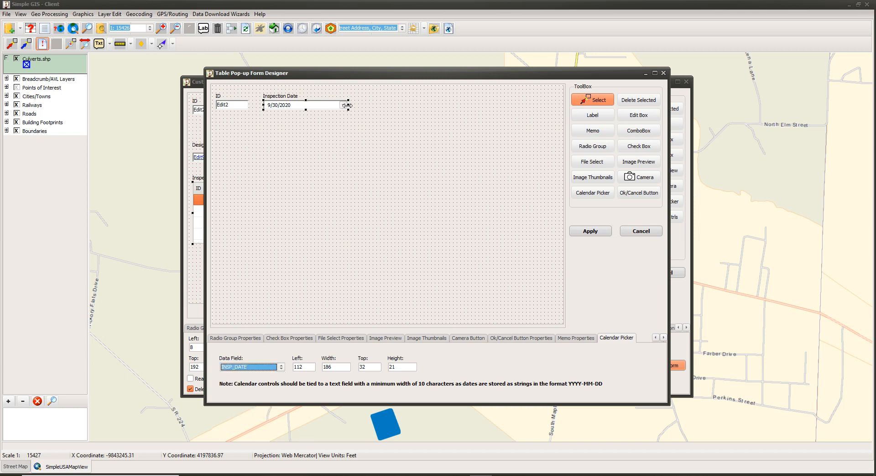
pyautogui.moveTo(348, 105); pyautogui.dragTo(322, 105)
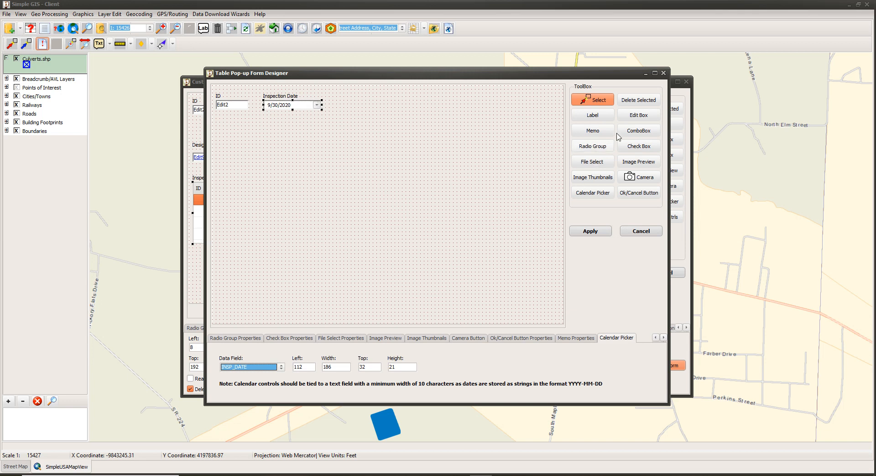
# Step: Add a label captioned "Inspected By" to the right of the Inspection Date label
pyautogui.click(592, 115)
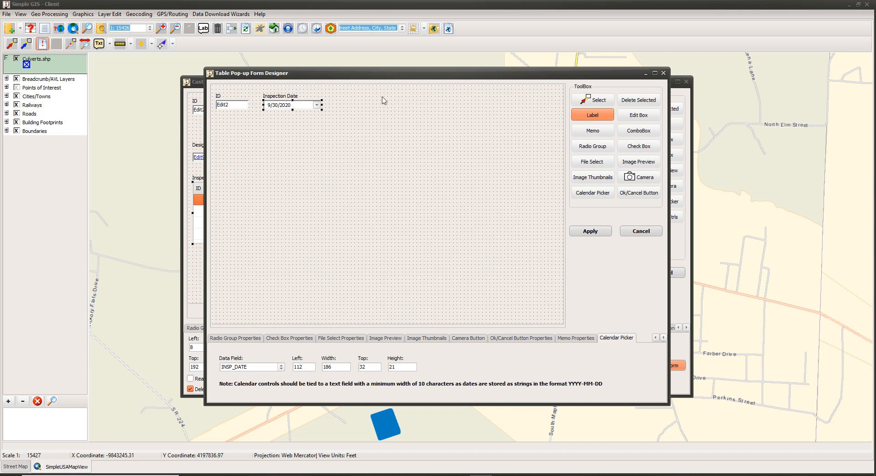
pyautogui.click(340, 96)
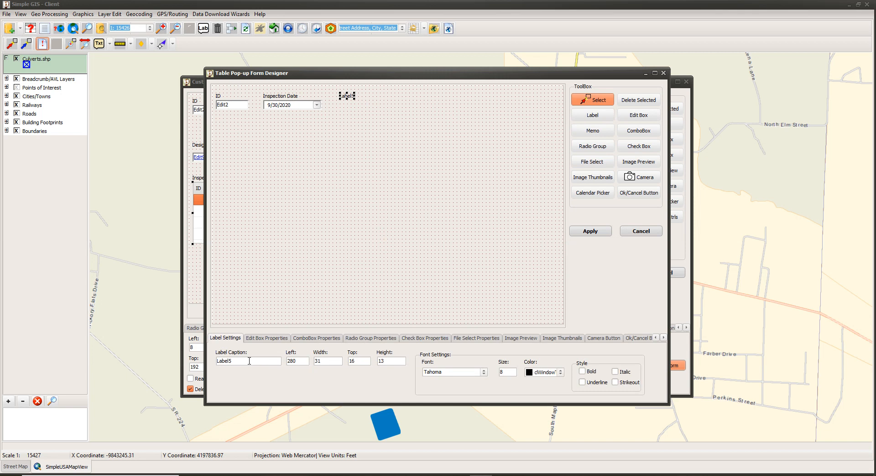
pyautogui.doubleClick(249, 361)
pyautogui.write('Inspected By')
# Step: Place an edit box below the Inspected By label, bind it to INSP_BY and widen it to about 160
pyautogui.click(638, 117)
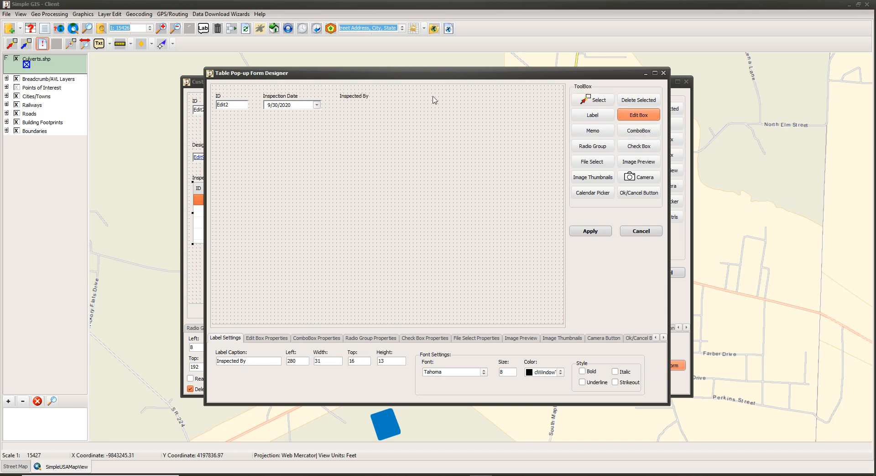
pyautogui.click(341, 102)
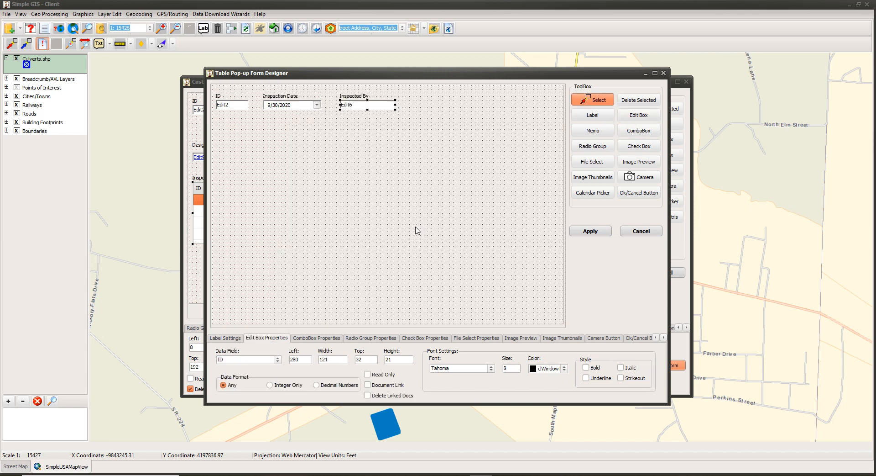
pyautogui.click(277, 359)
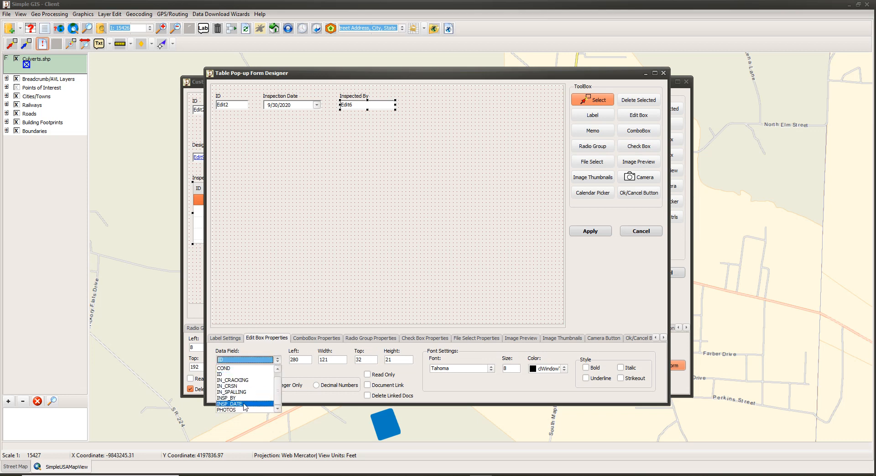
pyautogui.click(242, 397)
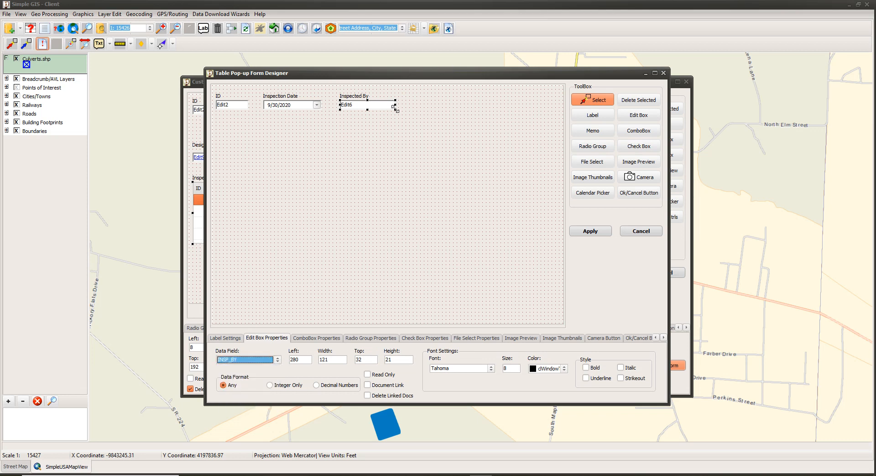
pyautogui.moveTo(395, 105); pyautogui.dragTo(414, 105)
# Step: Place a radio group below the ID edit box, bind it to the COND field and caption it "Overall Condition"
pyautogui.click(588, 151)
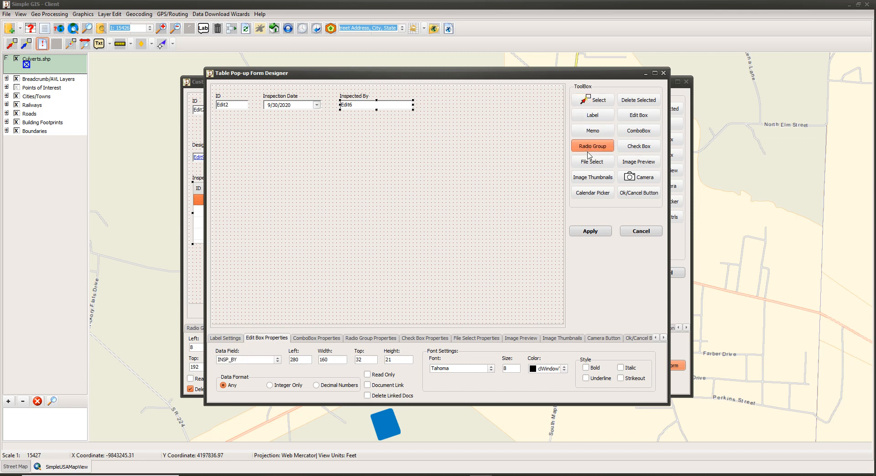
pyautogui.click(215, 119)
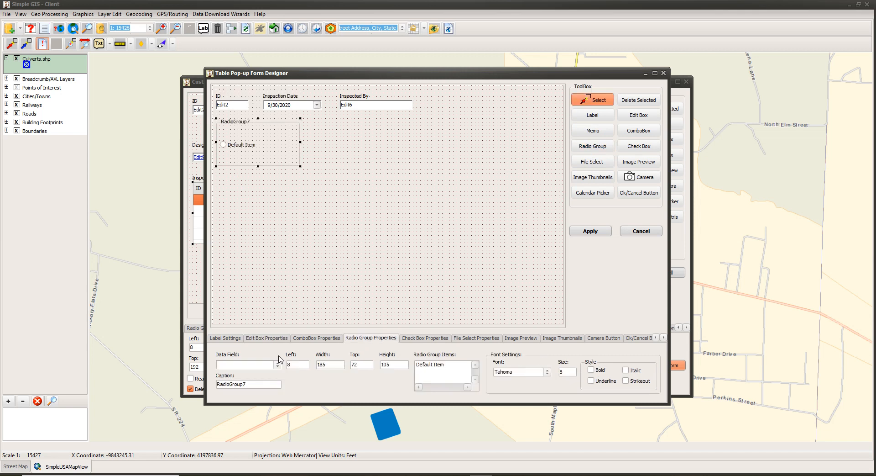
pyautogui.click(277, 364)
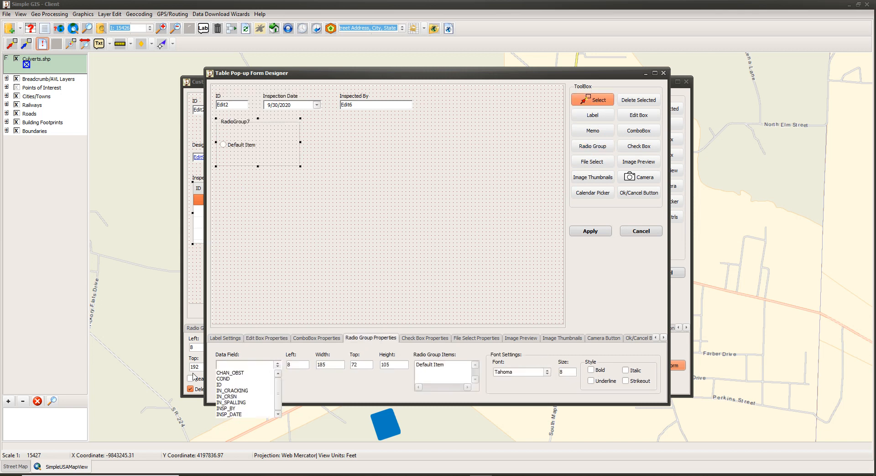
pyautogui.click(231, 378)
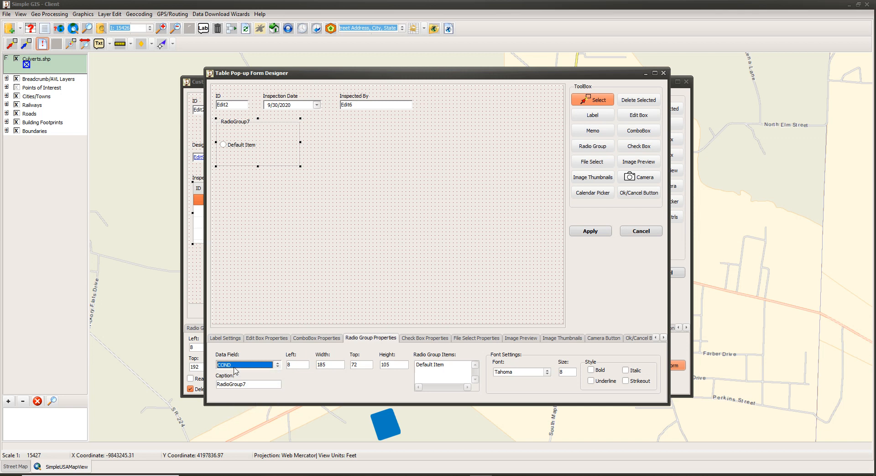
pyautogui.press('Tab')
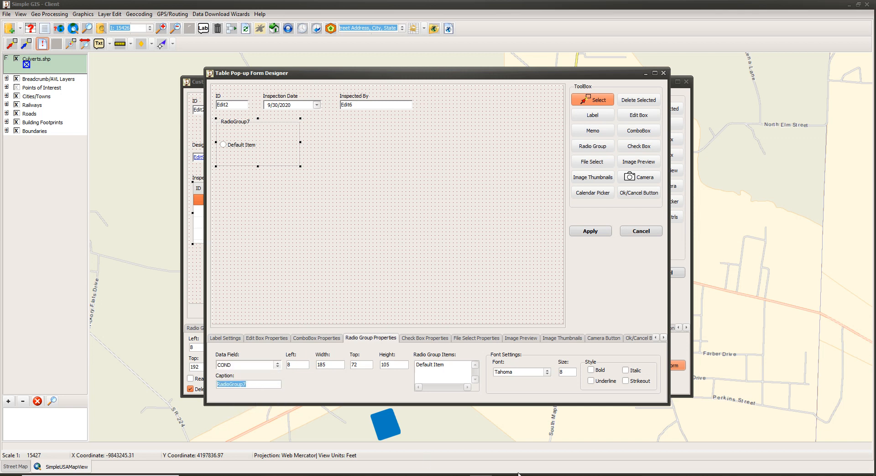
pyautogui.write('Overall Condition')
# Step: Set the Overall Condition items to Good, Fair and Poor and shrink the group to about 104 wide by 88 high
pyautogui.press('Tab')
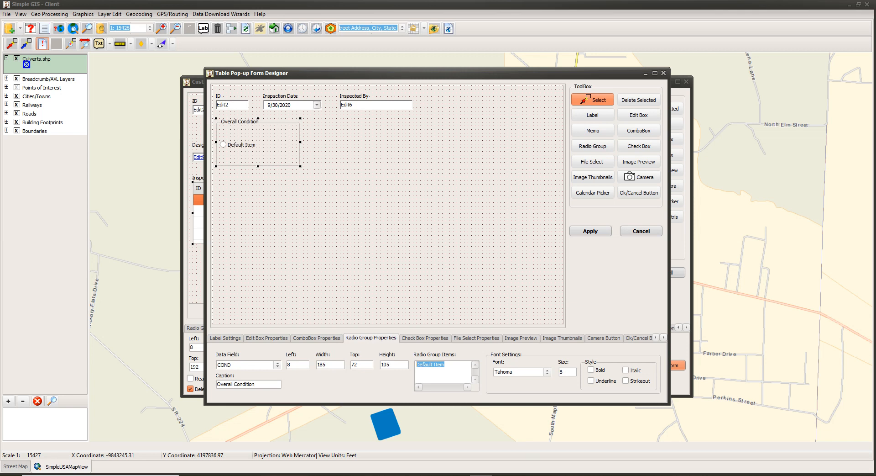
pyautogui.write('Good')
pyautogui.click(397, 365)
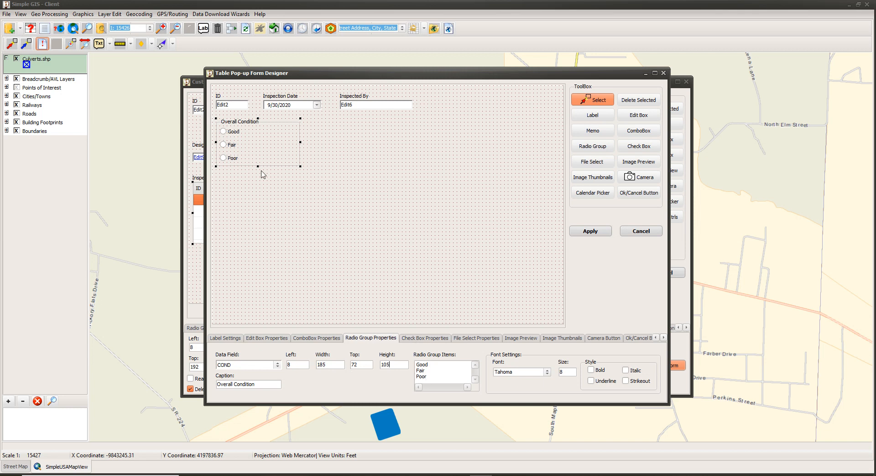
pyautogui.moveTo(258, 166); pyautogui.dragTo(259, 160)
pyautogui.moveTo(300, 138); pyautogui.dragTo(263, 136)
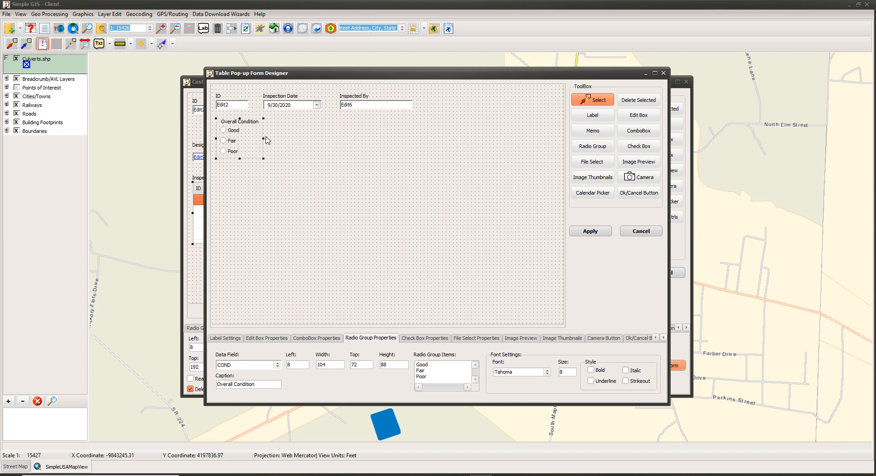
# Step: Add a radio group to the right of Overall Condition, bound to IN_CRACKING and captioned "Interior Cracking"
pyautogui.click(585, 147)
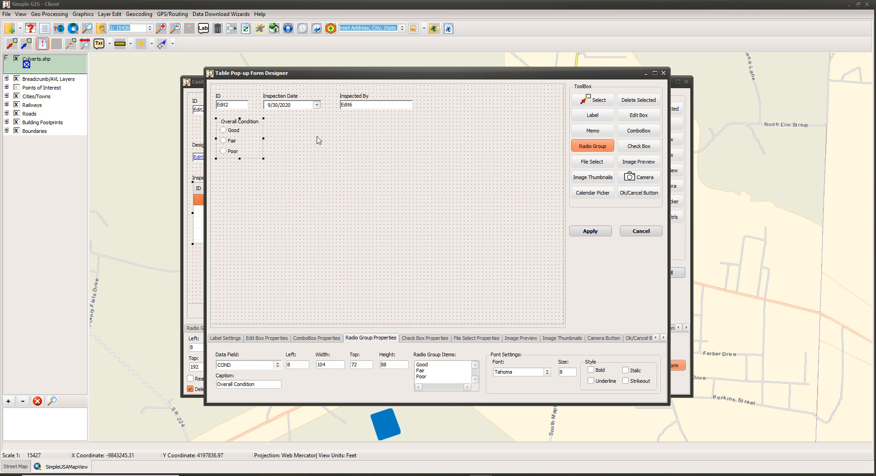
pyautogui.click(275, 123)
pyautogui.click(277, 366)
pyautogui.click(246, 391)
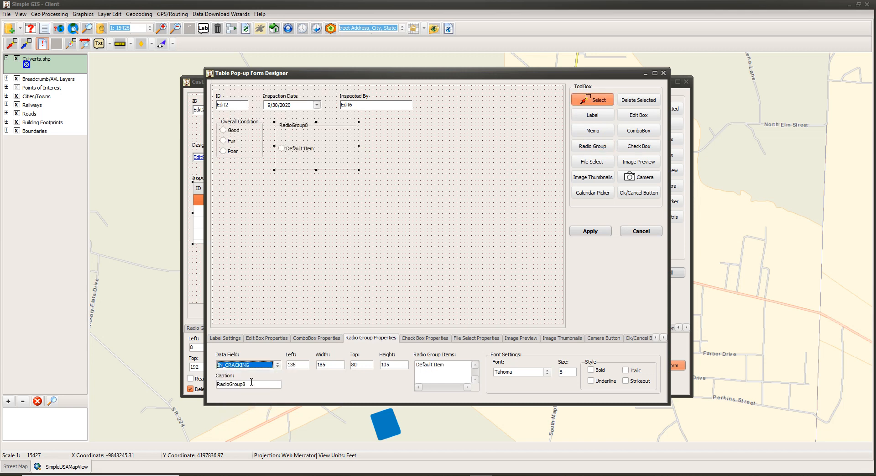
pyautogui.doubleClick(250, 382)
pyautogui.write('Inter')
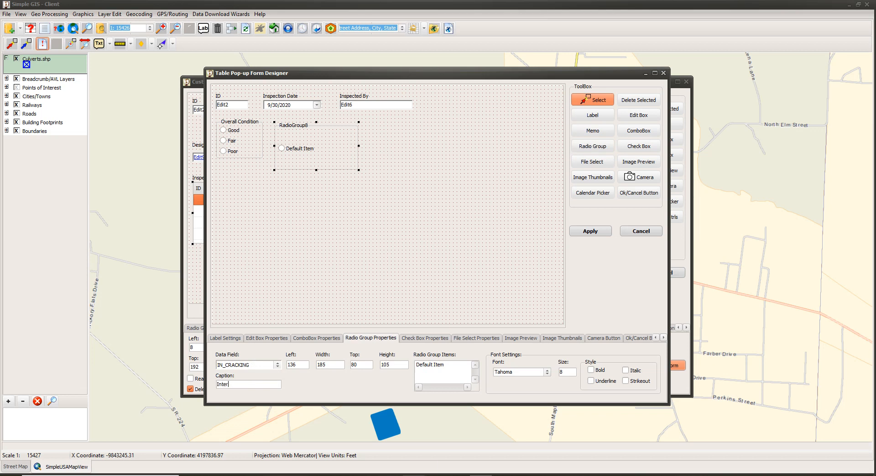
pyautogui.write('ior Crack')
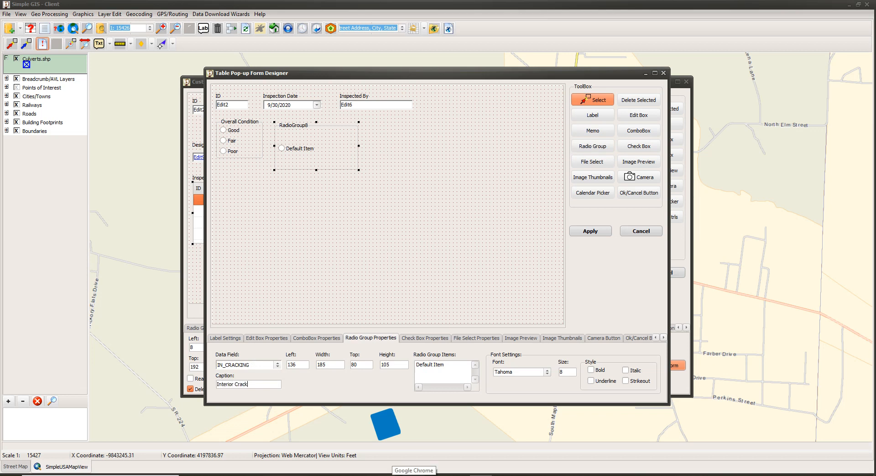
pyautogui.write('ing')
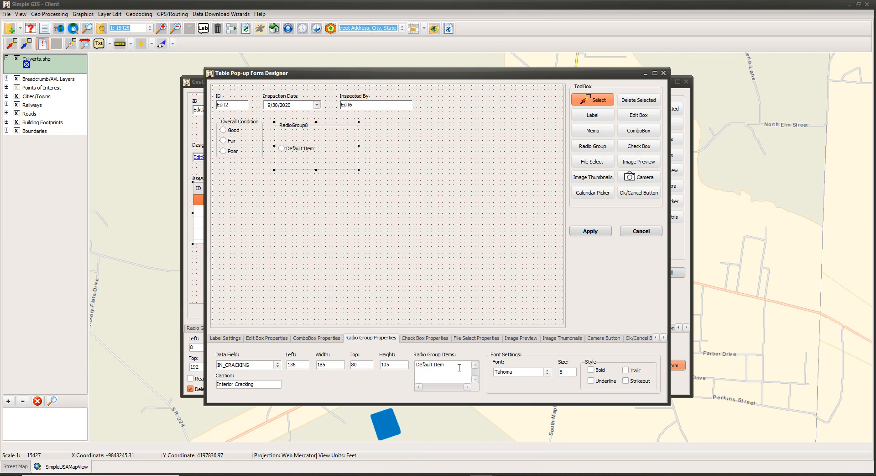
# Step: Give Interior Cracking the items Yes and No, align it with Overall Condition and shrink it to about 104 by 88
pyautogui.click(459, 367)
pyautogui.hotkey('ctrl', 'a')
pyautogui.write('Y')
pyautogui.click(394, 364)
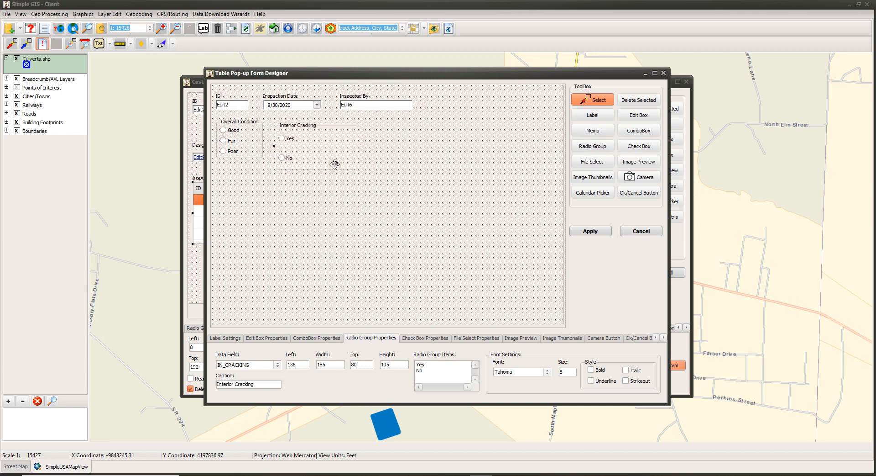
pyautogui.moveTo(336, 164); pyautogui.dragTo(333, 163)
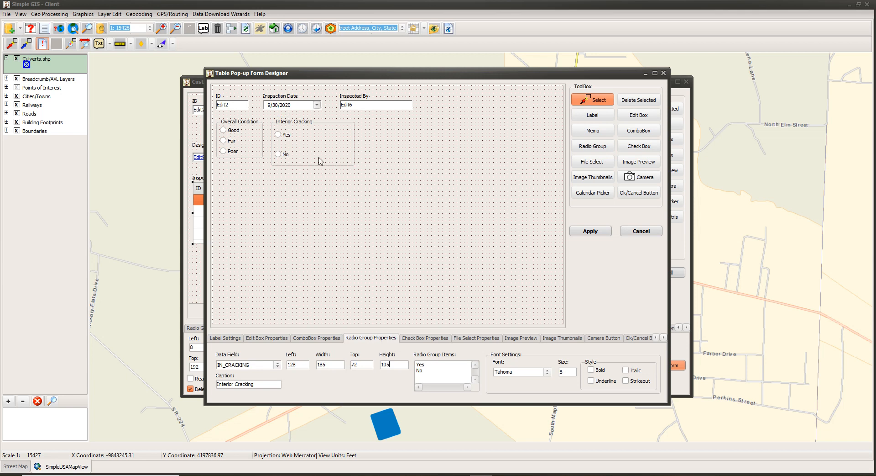
pyautogui.click(320, 160)
pyautogui.moveTo(312, 166); pyautogui.dragTo(314, 158)
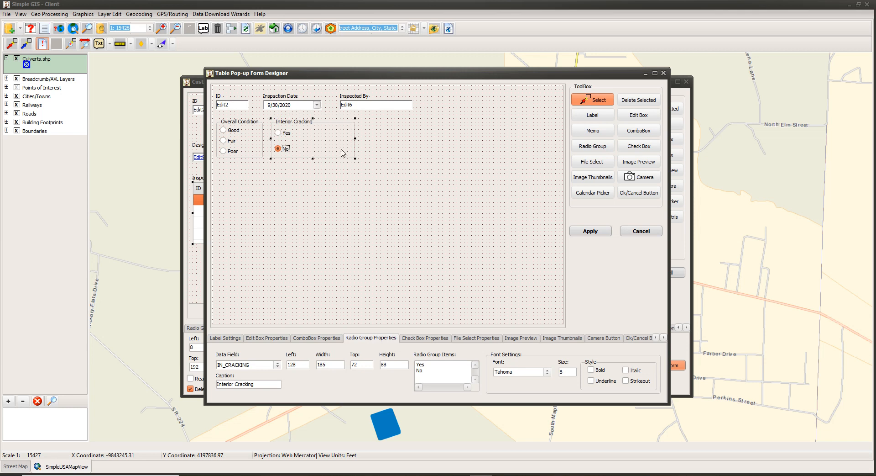
pyautogui.moveTo(355, 137); pyautogui.dragTo(318, 137)
# Step: Add a radio group to the right of Interior Cracking, bound to IN_SPALLING and captioned "Interior Spalling"
pyautogui.click(592, 146)
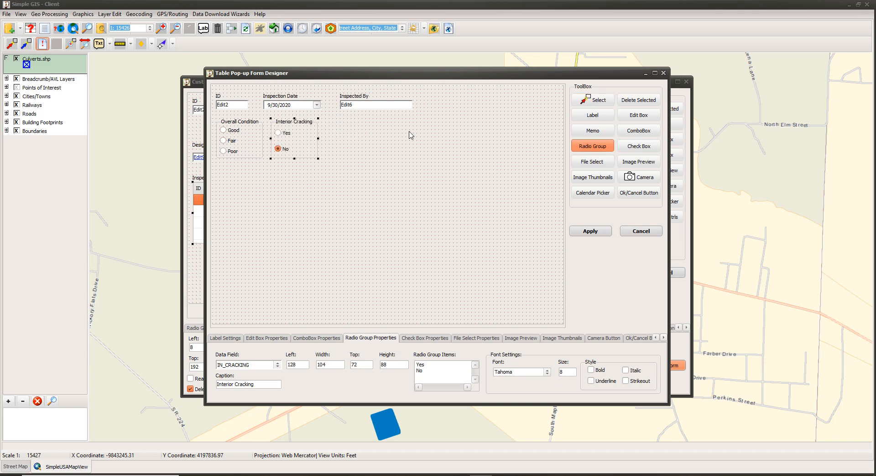
pyautogui.click(329, 119)
pyautogui.click(276, 367)
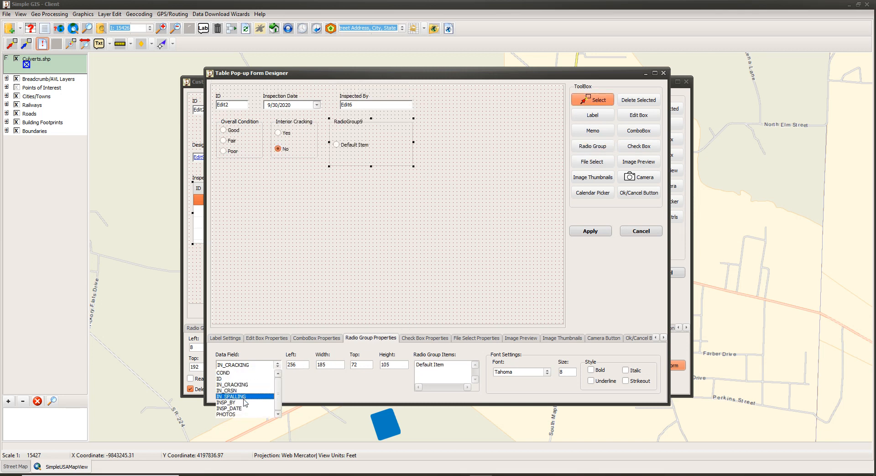
pyautogui.click(245, 396)
pyautogui.press('Tab')
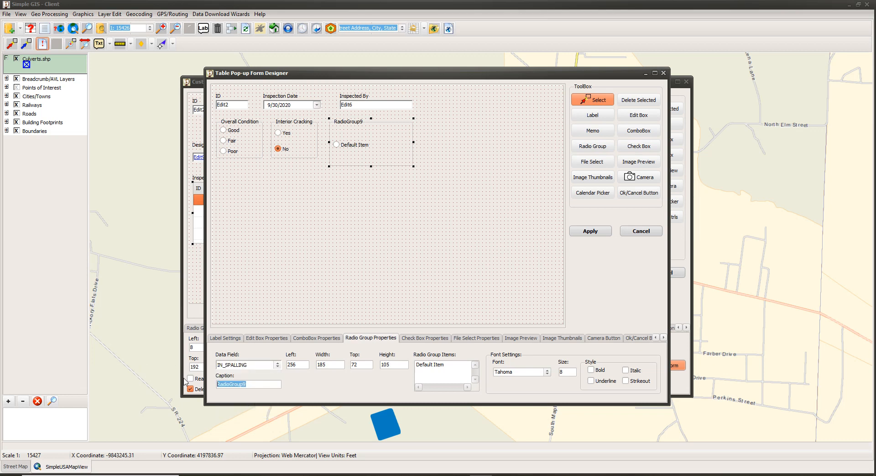
pyautogui.write('Interior Spalling')
# Step: Give Interior Spalling the items Yes and No, shrink it to about 96 by 88 and shift it slightly toward Interior Cracking
pyautogui.press('Tab')
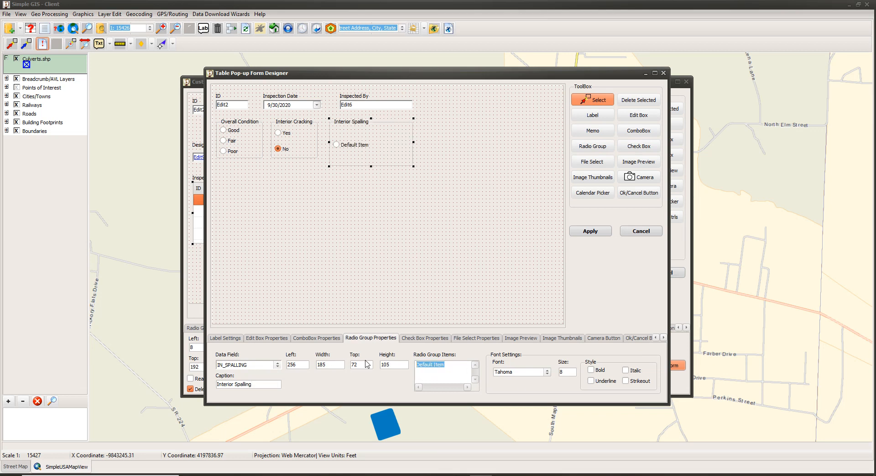
pyautogui.write('Yes')
pyautogui.click(392, 367)
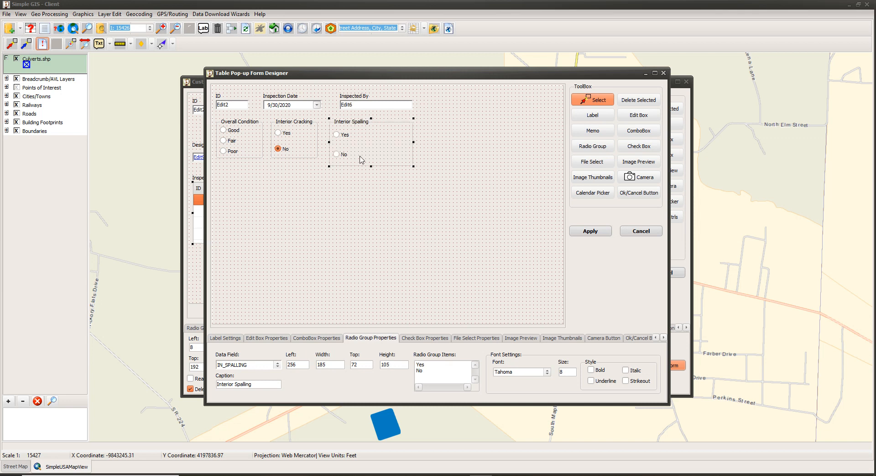
pyautogui.moveTo(371, 166); pyautogui.dragTo(371, 158)
pyautogui.moveTo(413, 138); pyautogui.dragTo(357, 159)
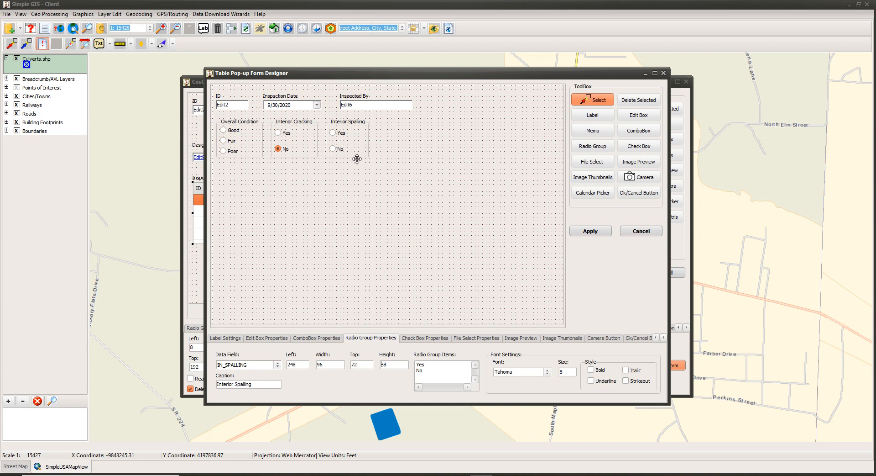
# Step: Add a radio group to the right of Interior Spalling, bound to IN_CRSN and captioned "Interior Corrosion"
pyautogui.click(593, 146)
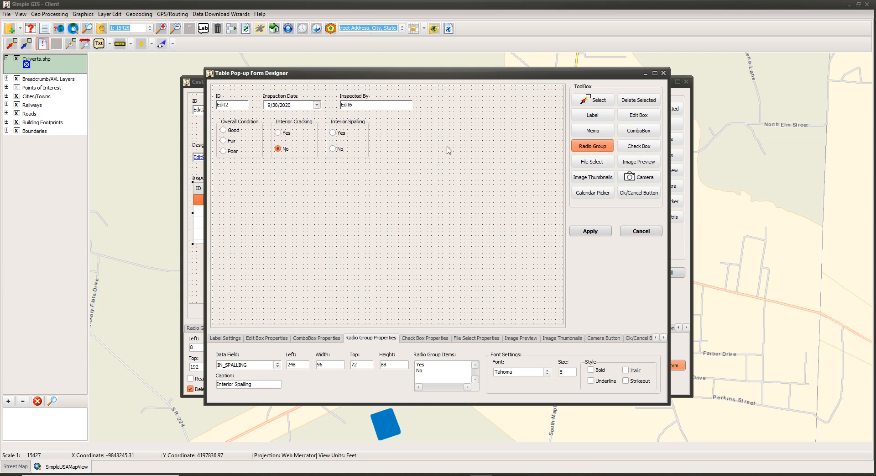
pyautogui.click(380, 125)
pyautogui.click(277, 368)
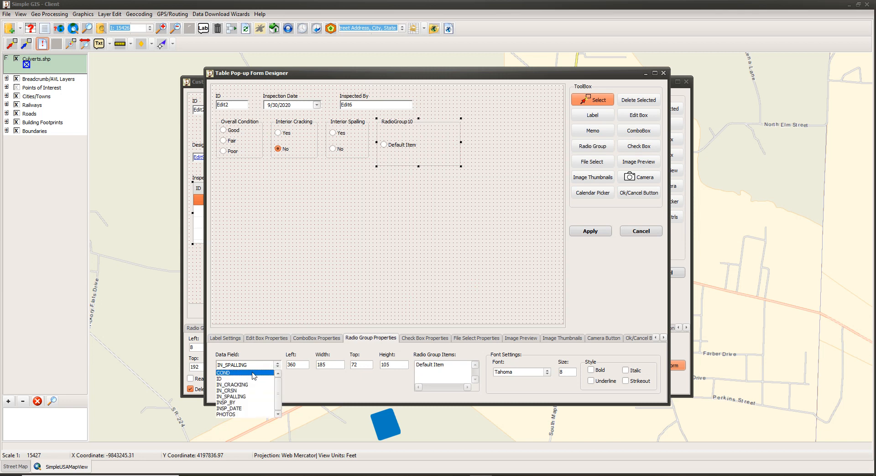
pyautogui.click(237, 395)
pyautogui.doubleClick(249, 385)
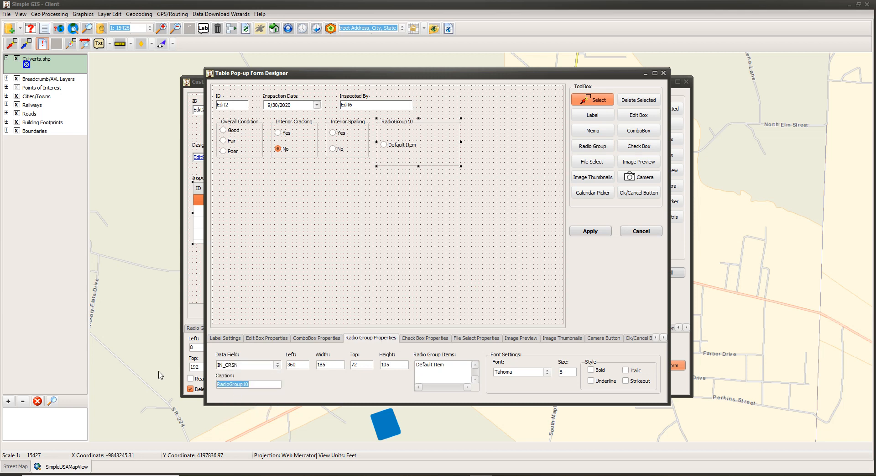
pyautogui.write('Interior Corrosion')
# Step: Give Interior Corrosion the items Yes and No and shrink the radio group to about 120 by 88
pyautogui.moveTo(445, 363); pyautogui.dragTo(415, 363)
pyautogui.write('Yes')
pyautogui.press('Return')
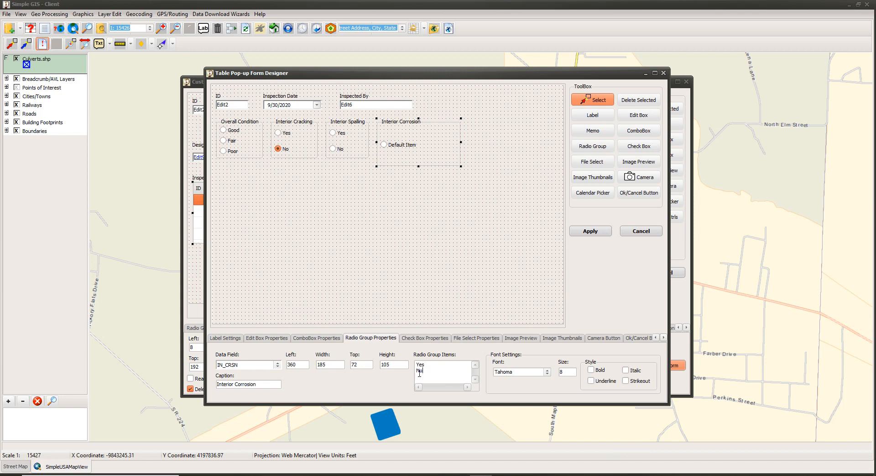
pyautogui.click(395, 368)
pyautogui.moveTo(419, 167); pyautogui.dragTo(419, 159)
pyautogui.moveTo(461, 139); pyautogui.dragTo(431, 140)
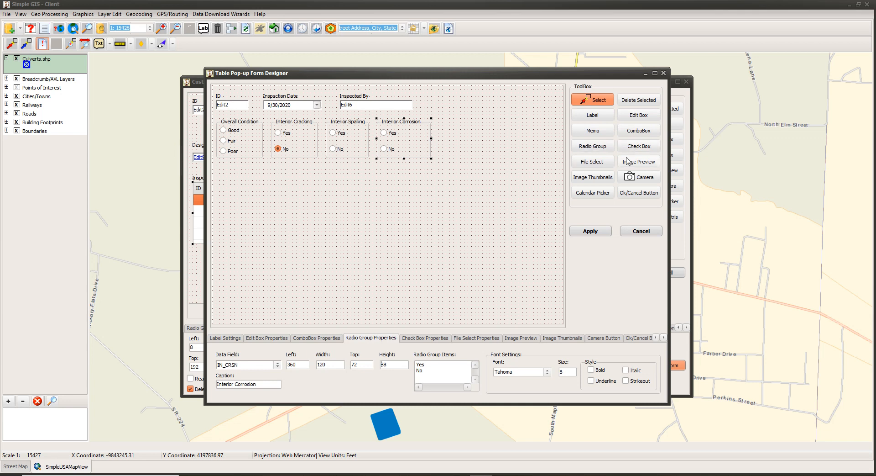
# Step: Add a check box below Overall Condition, bound to CHAN_OBST and captioned "Channel Obstruction", and widen it to about 136
pyautogui.click(639, 146)
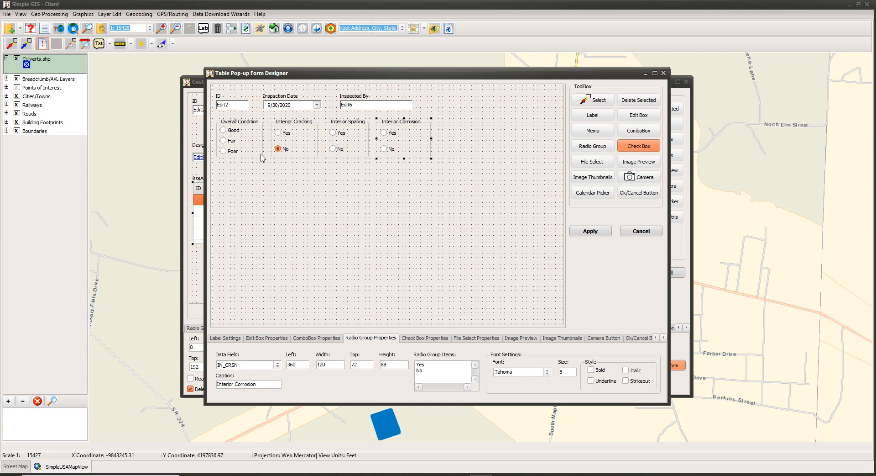
pyautogui.click(217, 168)
pyautogui.click(277, 364)
pyautogui.click(246, 372)
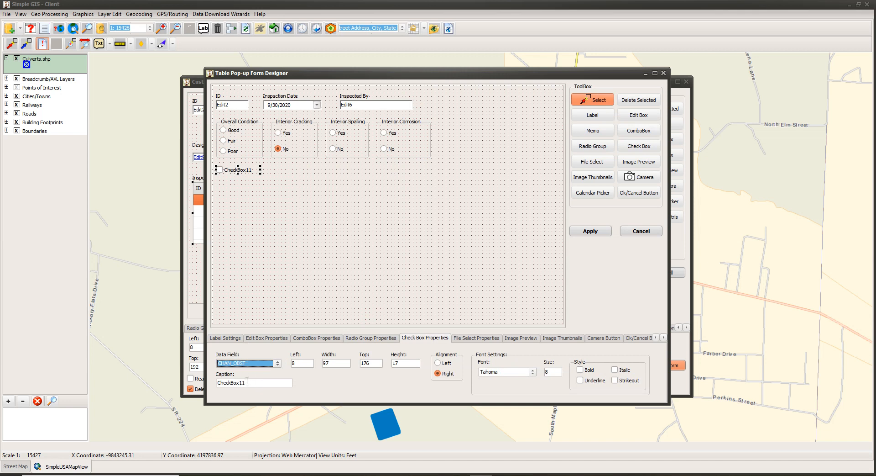
pyautogui.doubleClick(248, 385)
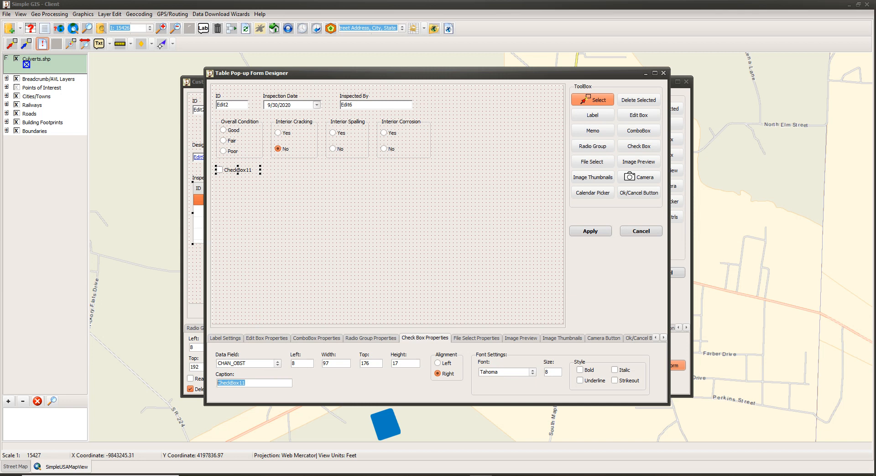
pyautogui.write('Channel Obstruction')
pyautogui.click(326, 362)
pyautogui.moveTo(260, 169); pyautogui.dragTo(278, 170)
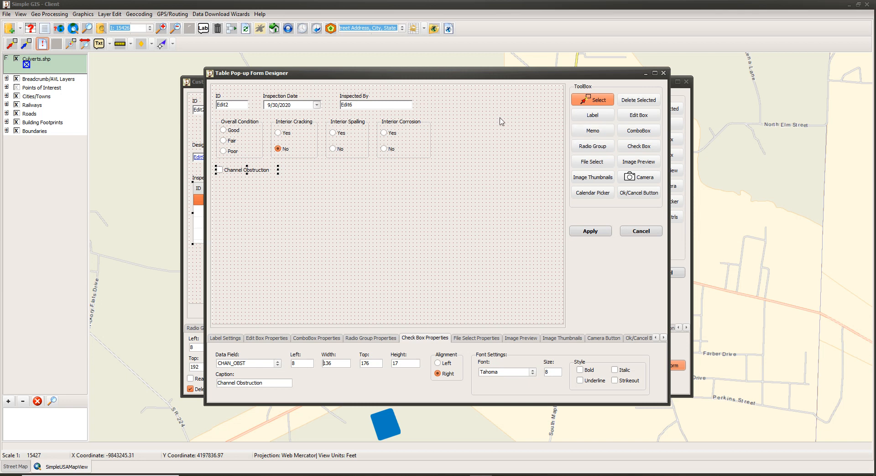
# Step: Add a label captioned "Photos" below the Channel Obstruction check box
pyautogui.click(582, 118)
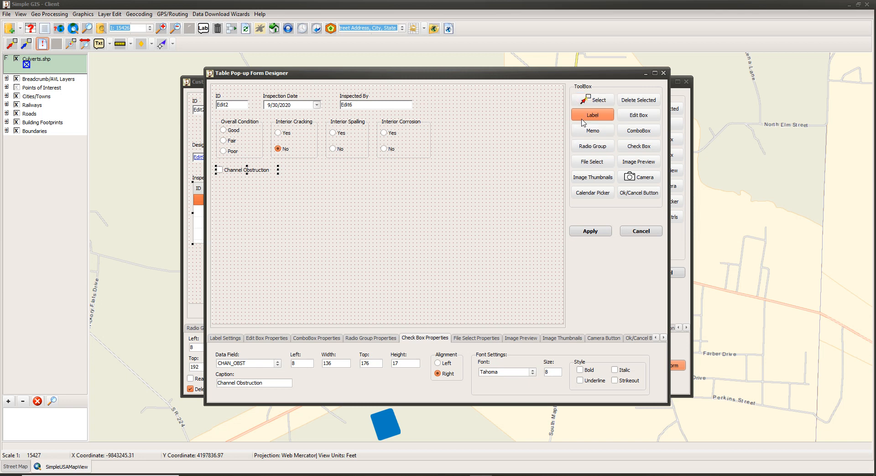
pyautogui.click(216, 179)
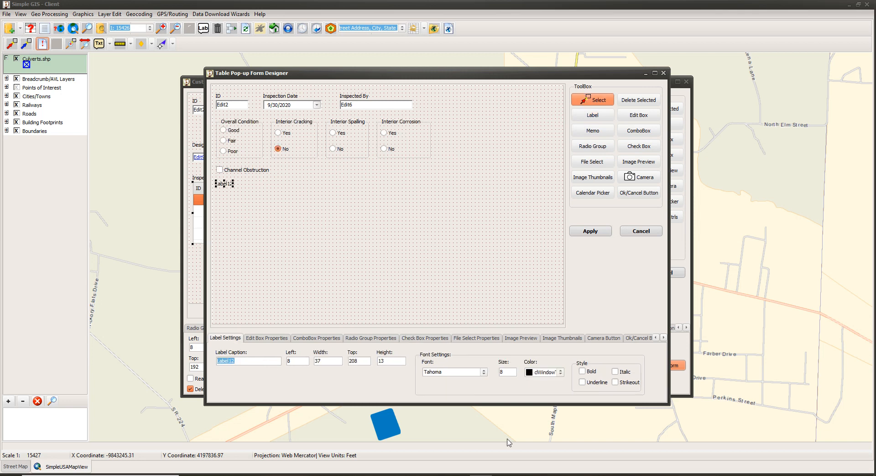
pyautogui.write('Photos')
pyautogui.press('Return')
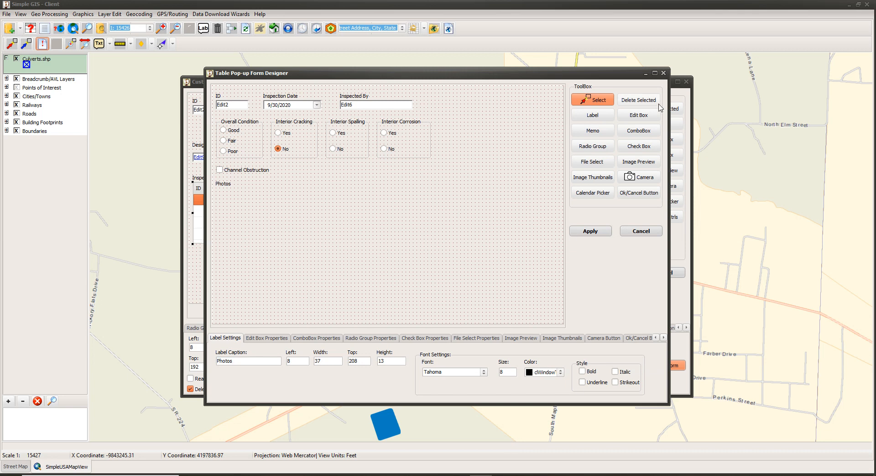
# Step: Add an edit box below the Photos label, widen it to about 408, bind it to PHOTOS and make it read-only
pyautogui.click(638, 117)
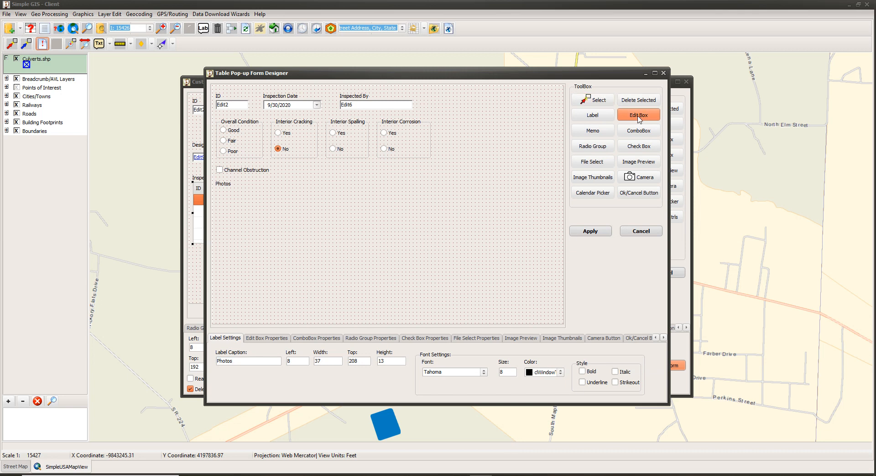
pyautogui.click(217, 193)
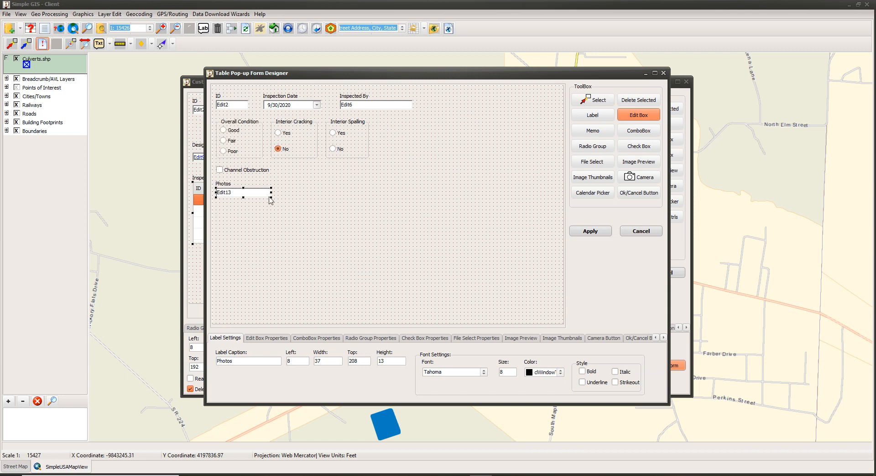
pyautogui.moveTo(273, 193); pyautogui.dragTo(354, 199)
pyautogui.moveTo(369, 198); pyautogui.dragTo(402, 198)
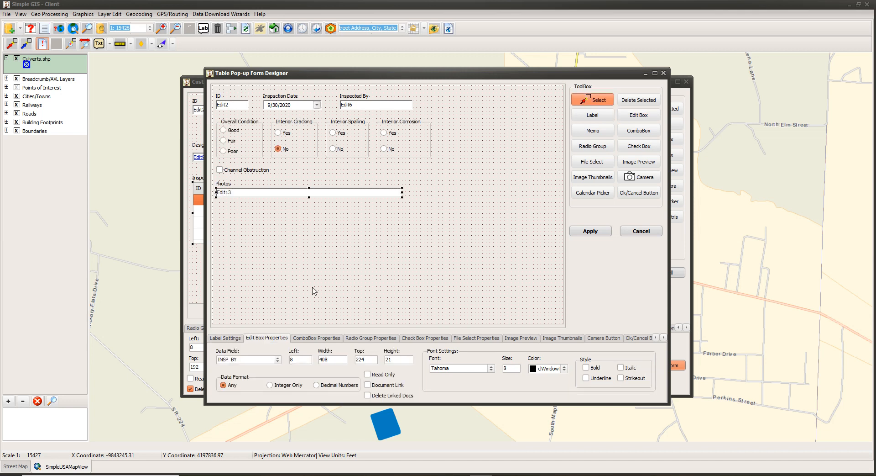
pyautogui.click(278, 360)
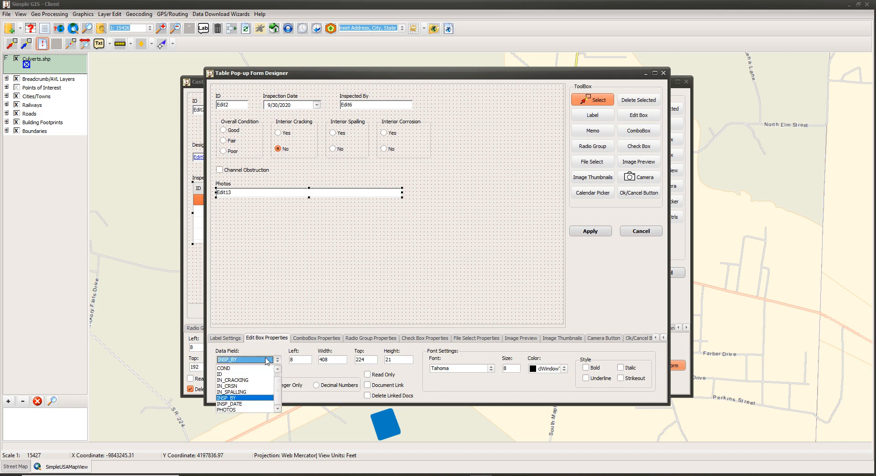
pyautogui.click(222, 410)
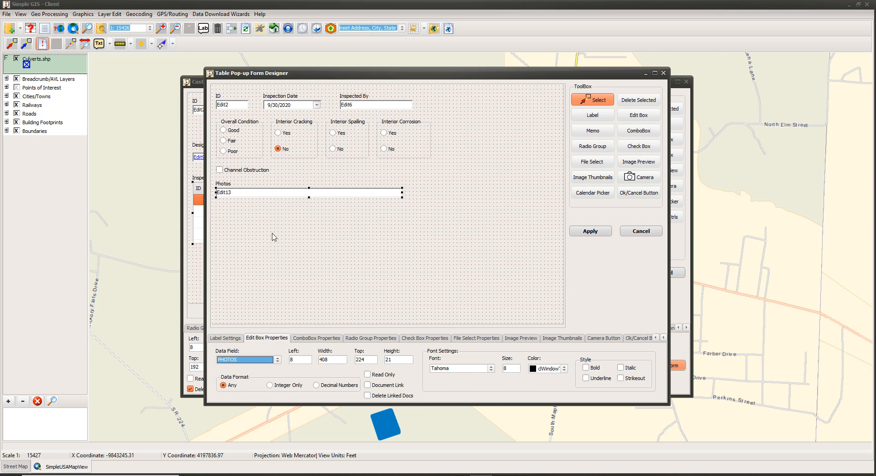
pyautogui.click(367, 374)
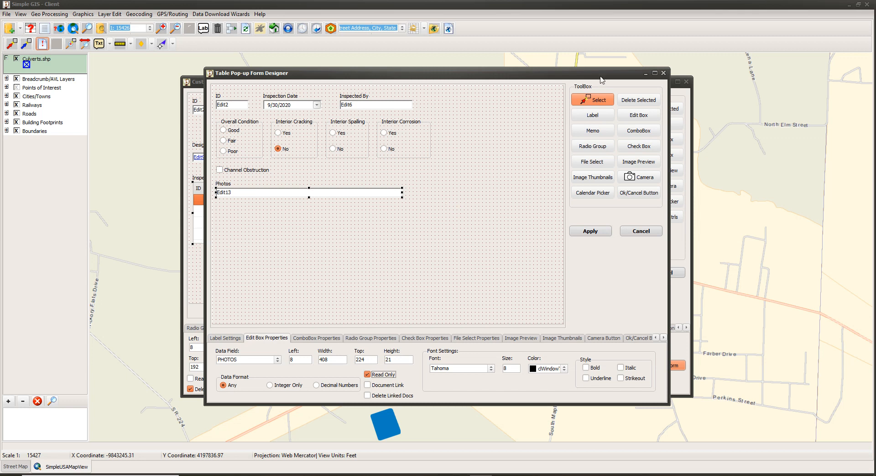
# Step: Add a File Select control beside the Photos edit box, linked to Edit13, with the Folder Select function and dialog caption "Select Inspection Photos Folder"
pyautogui.click(593, 163)
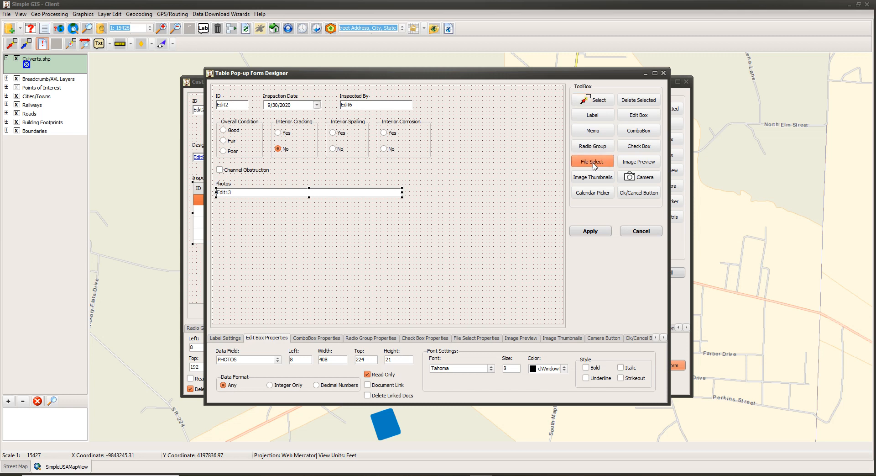
pyautogui.click(406, 188)
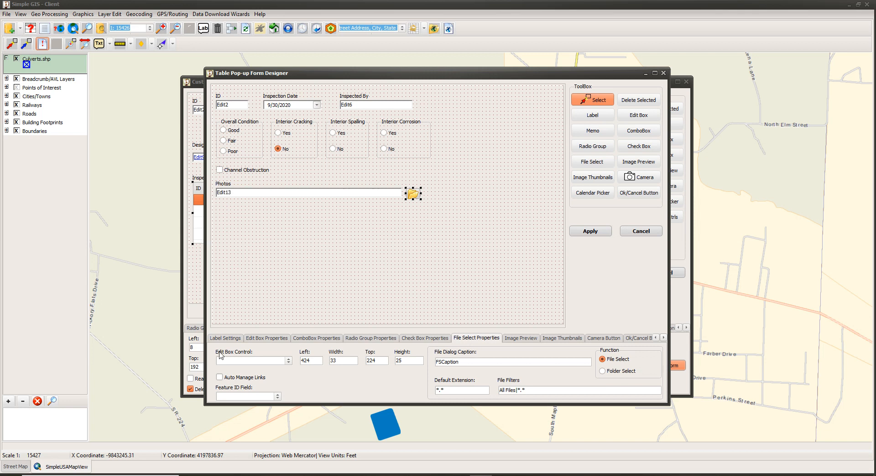
pyautogui.click(289, 362)
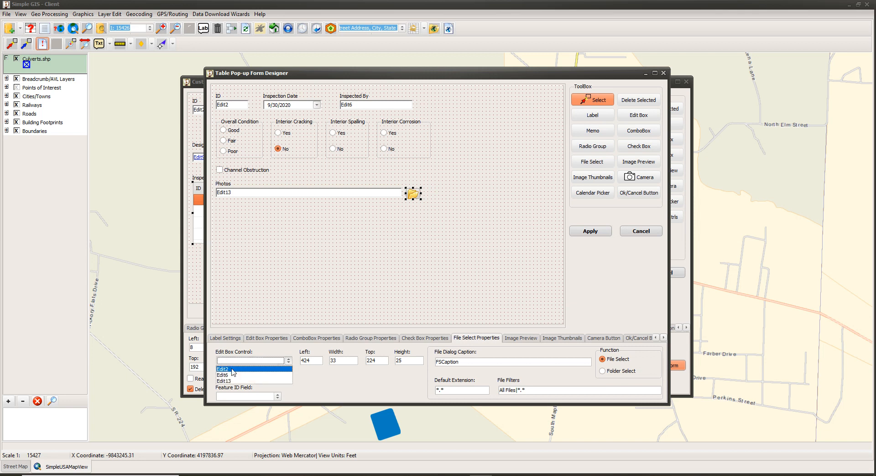
pyautogui.click(230, 383)
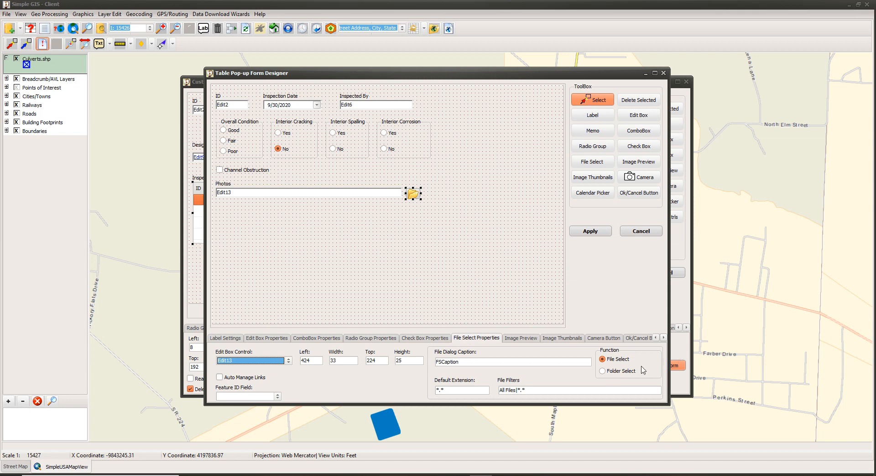
pyautogui.click(617, 374)
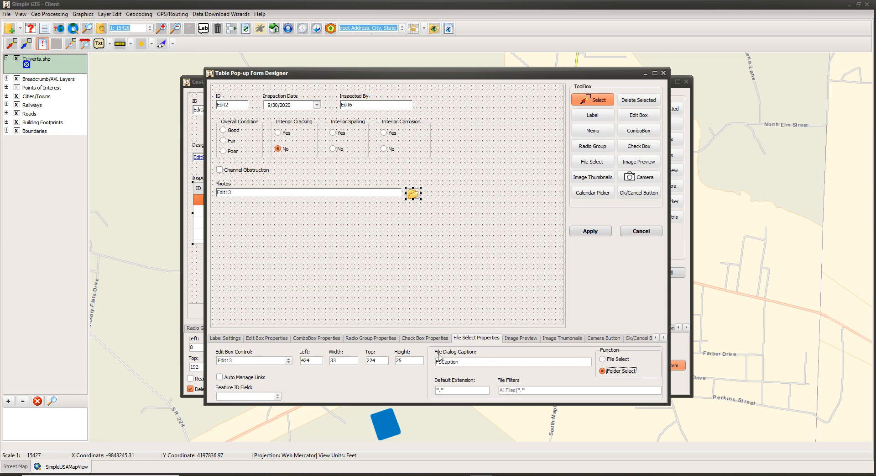
pyautogui.hotkey('shift', 'Tab')
pyautogui.write('Select Inspection Photos Folder')
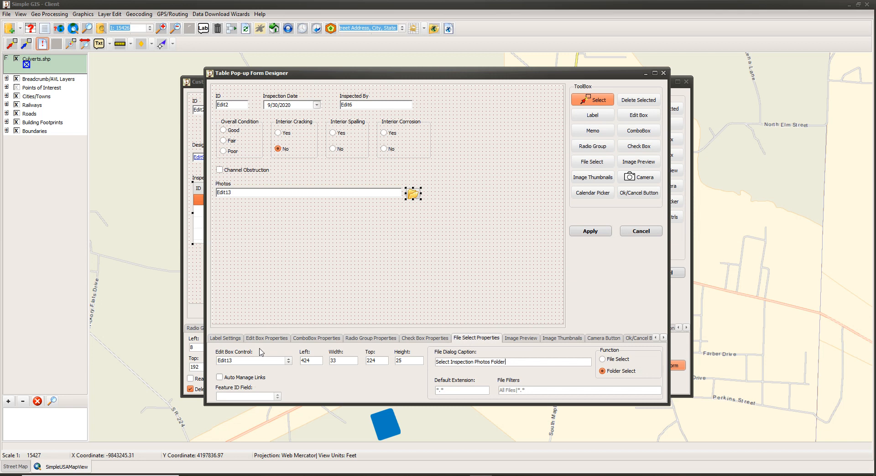
# Step: Enable Auto Manage Links for the folder selector with CAL4 as Feature ID field, and shift it against the Photos edit box
pyautogui.click(219, 378)
pyautogui.click(278, 397)
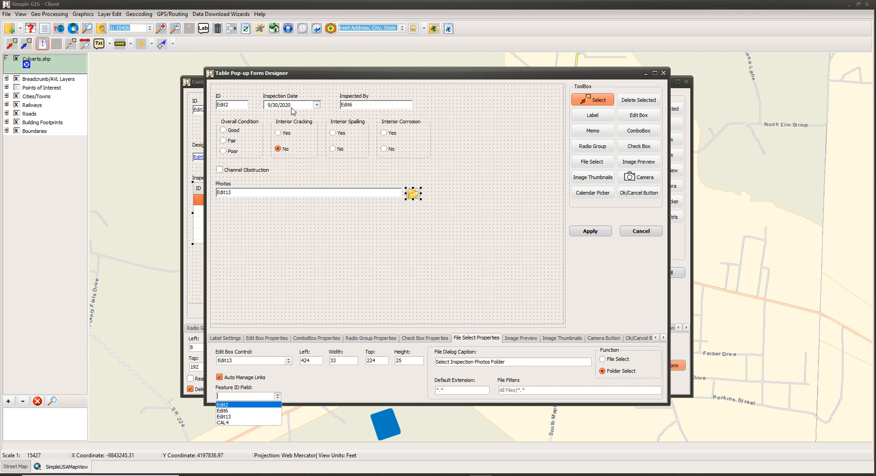
pyautogui.click(236, 422)
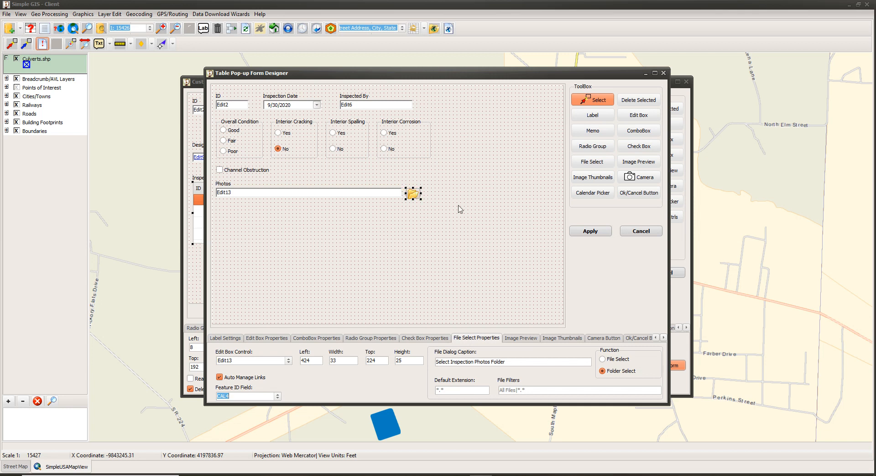
pyautogui.moveTo(416, 194); pyautogui.dragTo(412, 194)
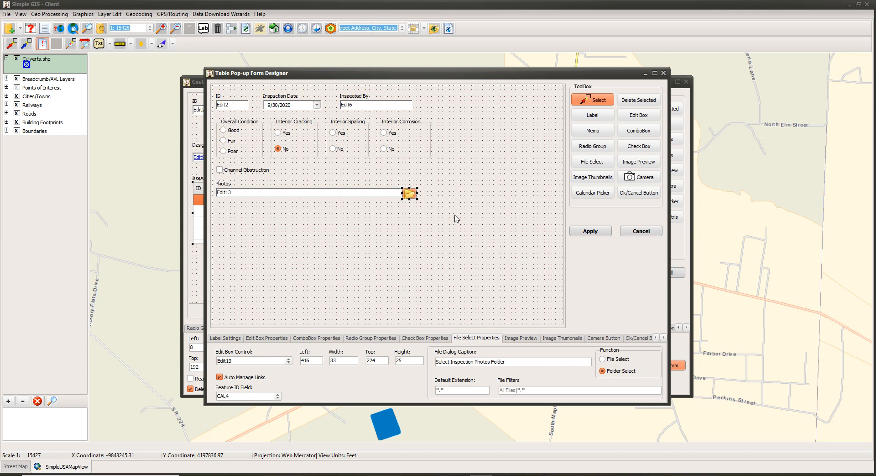
# Step: Add a camera button to the right of the folder selector, linked to Edit13 and set to Album
pyautogui.click(642, 181)
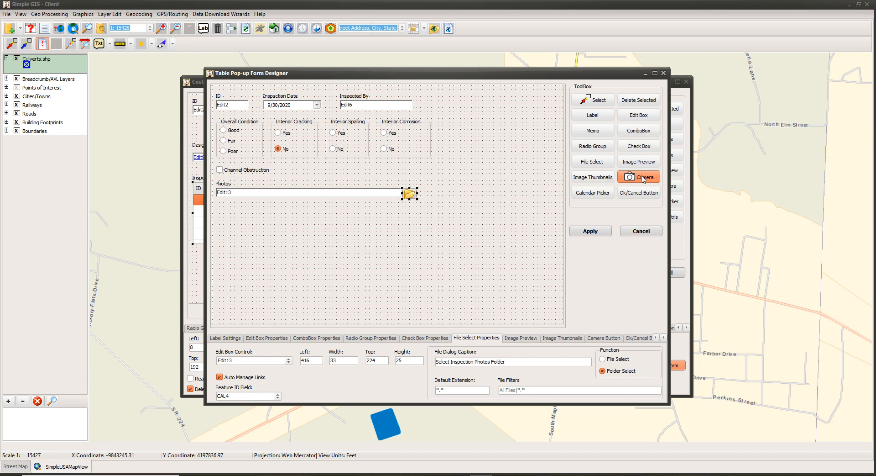
pyautogui.click(420, 188)
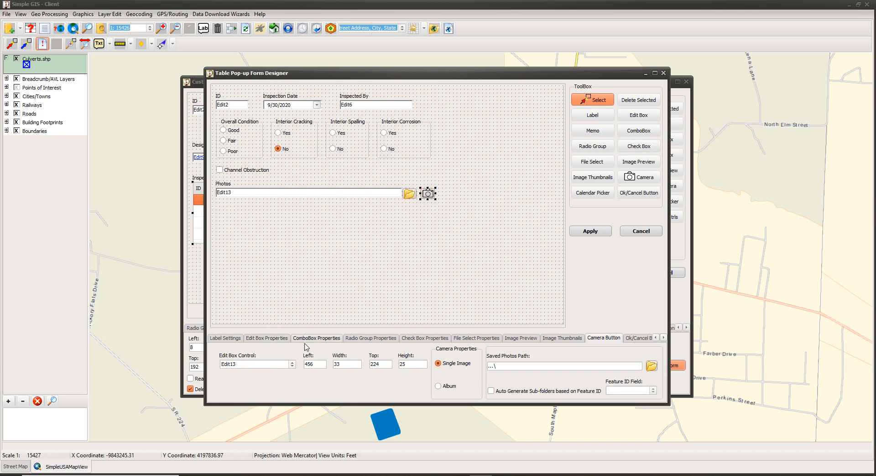
pyautogui.click(293, 364)
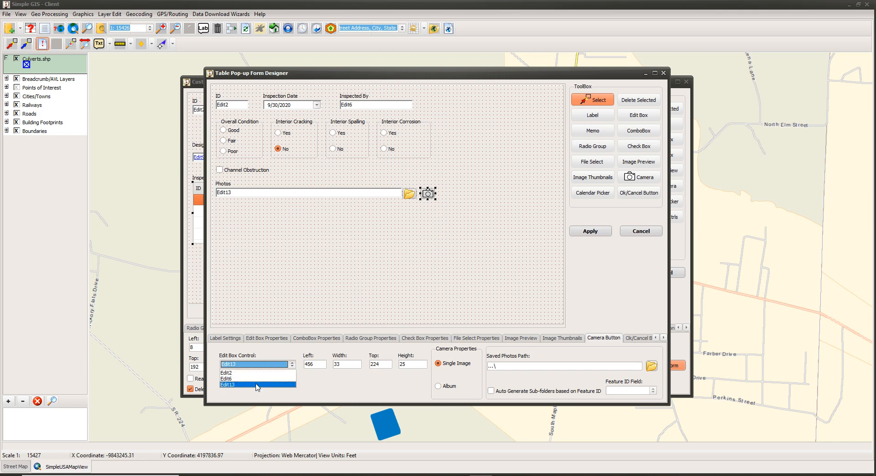
pyautogui.click(233, 210)
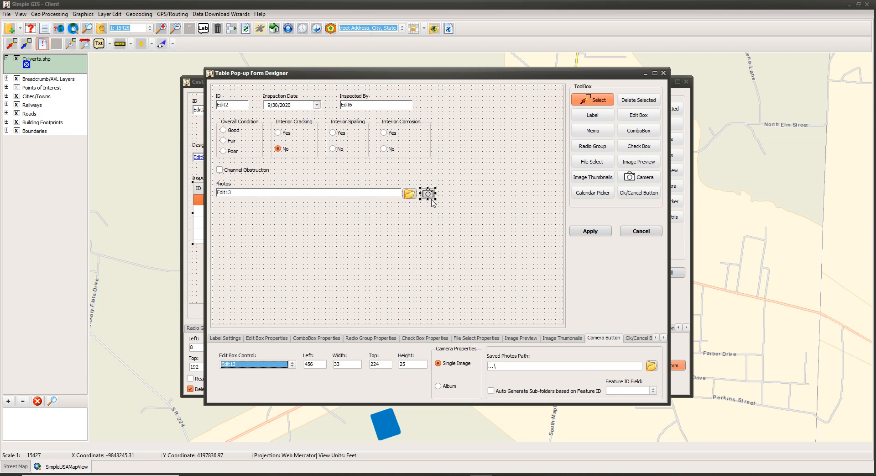
pyautogui.click(438, 386)
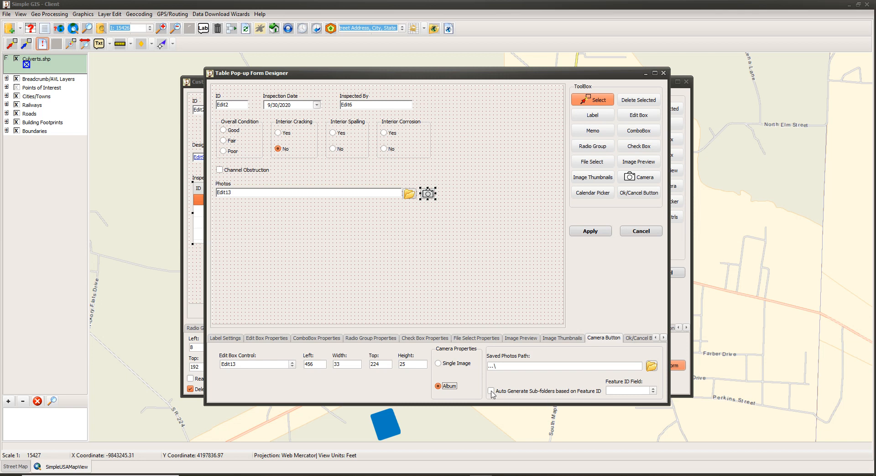
# Step: Enable auto-generated sub-folders based on Feature ID for the camera button, using CAL4 as the Feature ID field
pyautogui.click(408, 194)
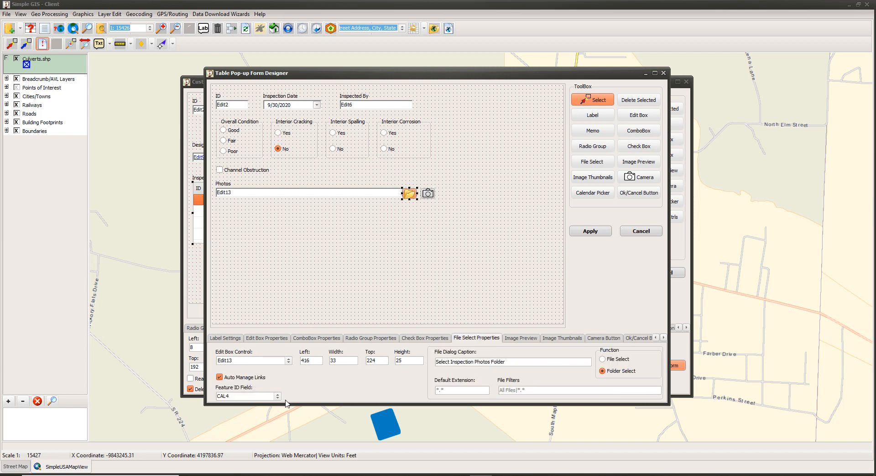
pyautogui.click(428, 194)
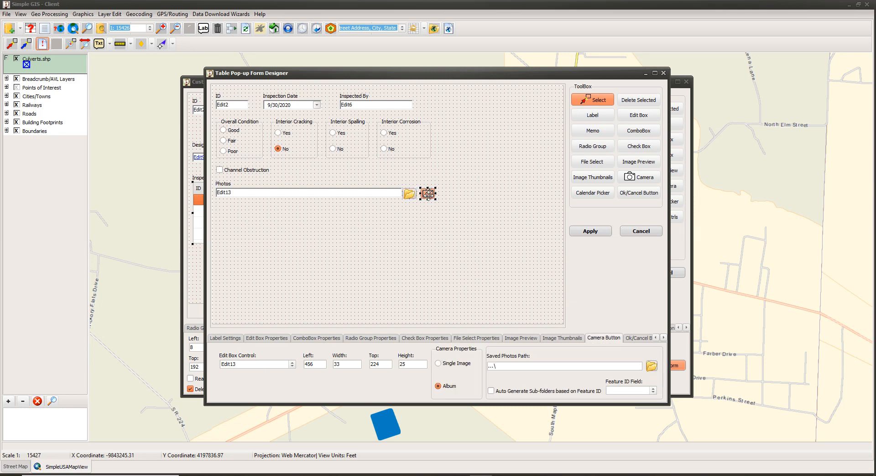
pyautogui.click(491, 390)
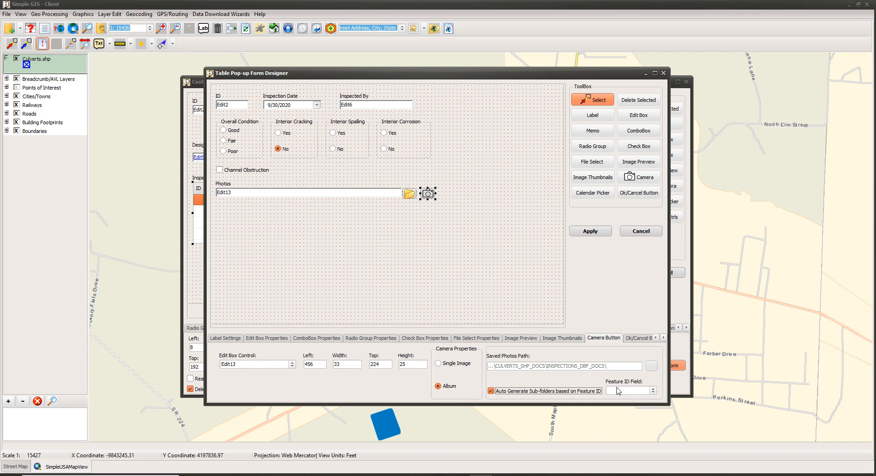
pyautogui.click(654, 391)
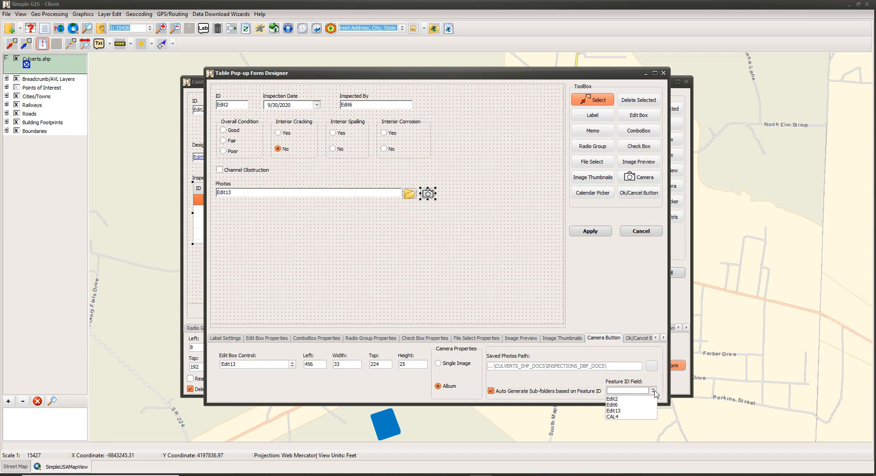
pyautogui.click(616, 416)
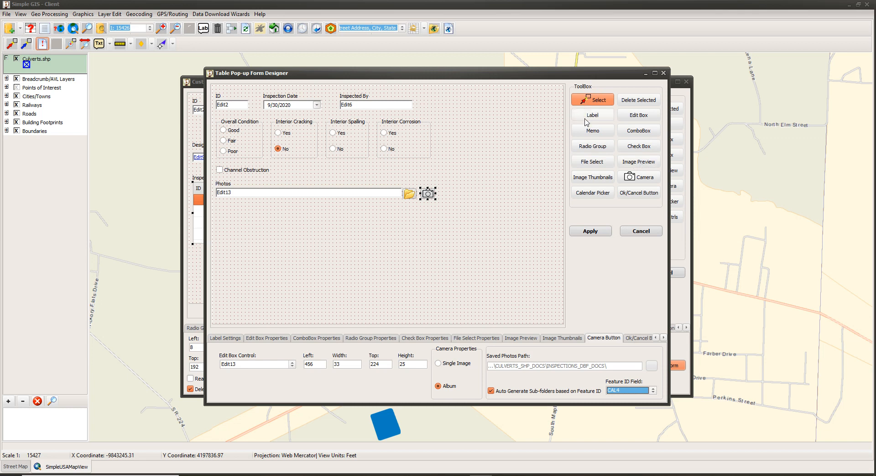
# Step: Add an image thumbnails control below the Photos edit box, widen it to 480, and link it to the PHOTOS field
pyautogui.click(595, 179)
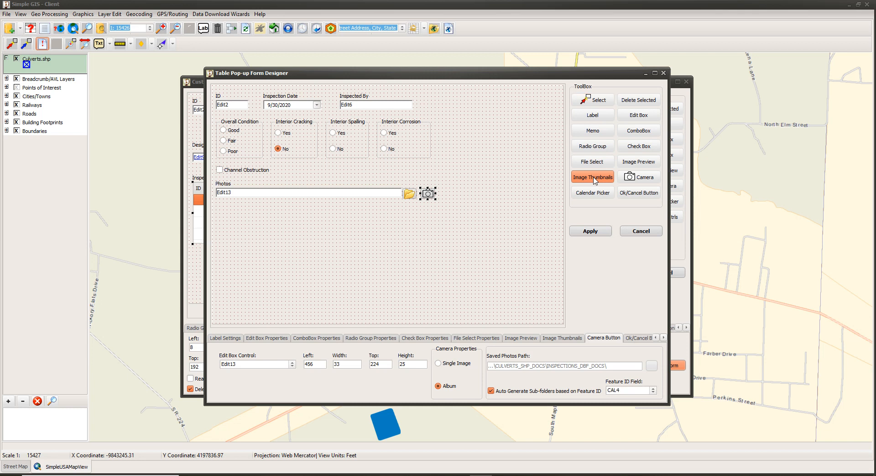
pyautogui.click(218, 207)
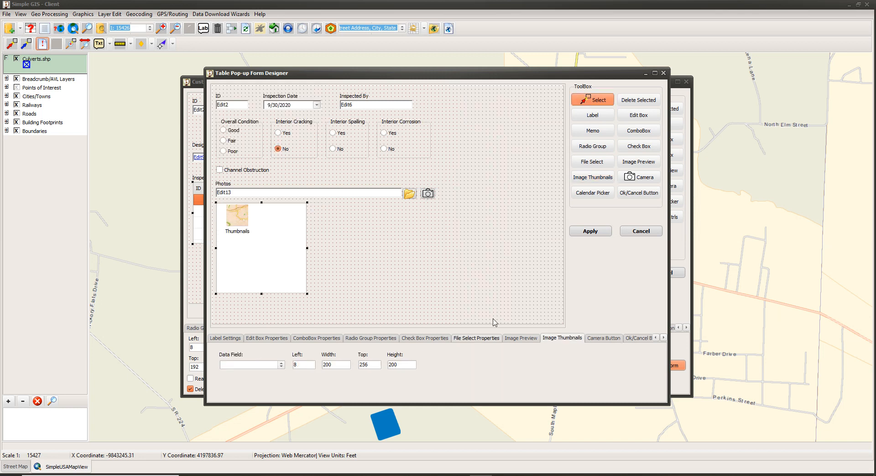
pyautogui.moveTo(307, 248); pyautogui.dragTo(436, 262)
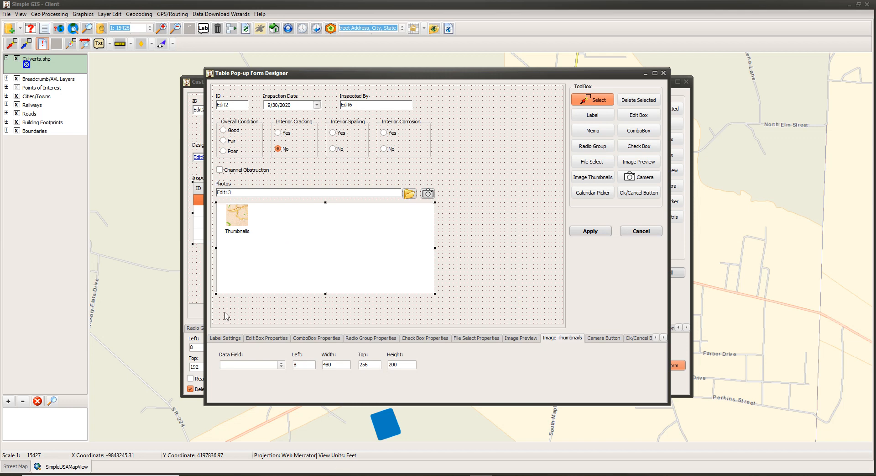
pyautogui.click(280, 367)
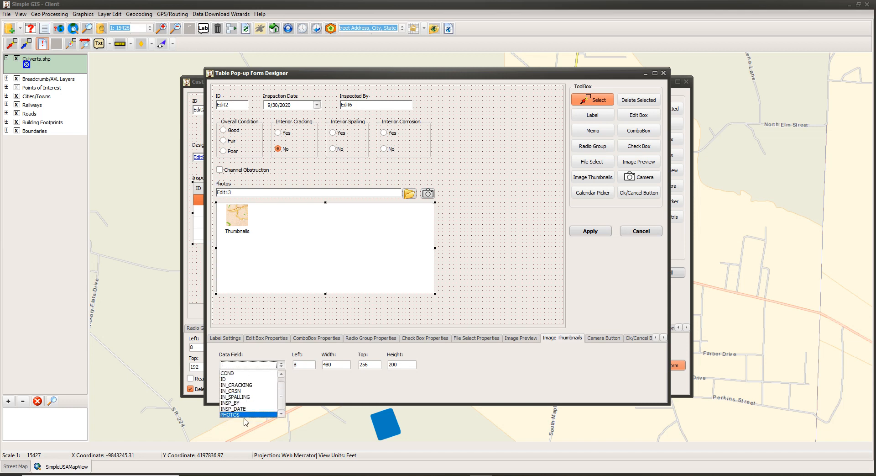
pyautogui.click(245, 415)
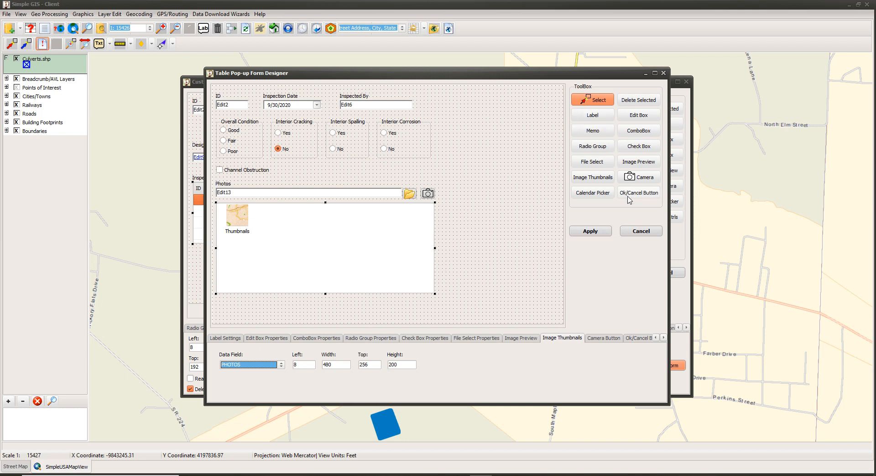
# Step: Add an Ok button with the Ok/Apply function and a "Cancel" button with the Cancel function side by side below the thumbnails
pyautogui.click(642, 197)
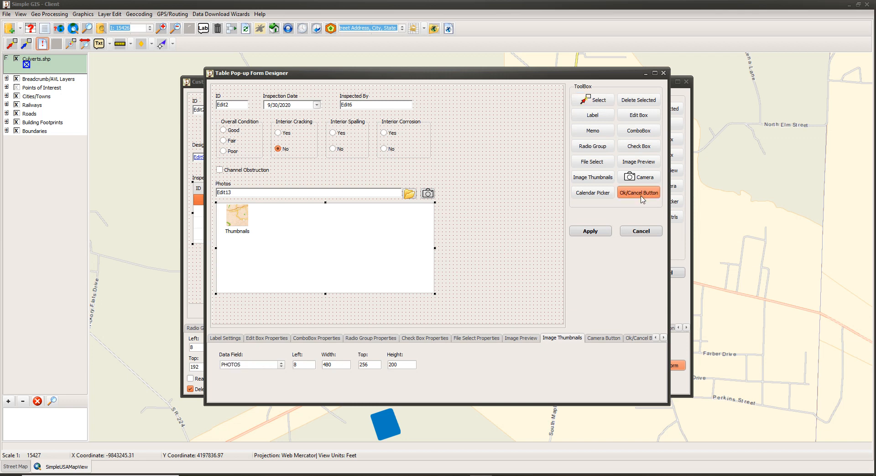
pyautogui.click(258, 309)
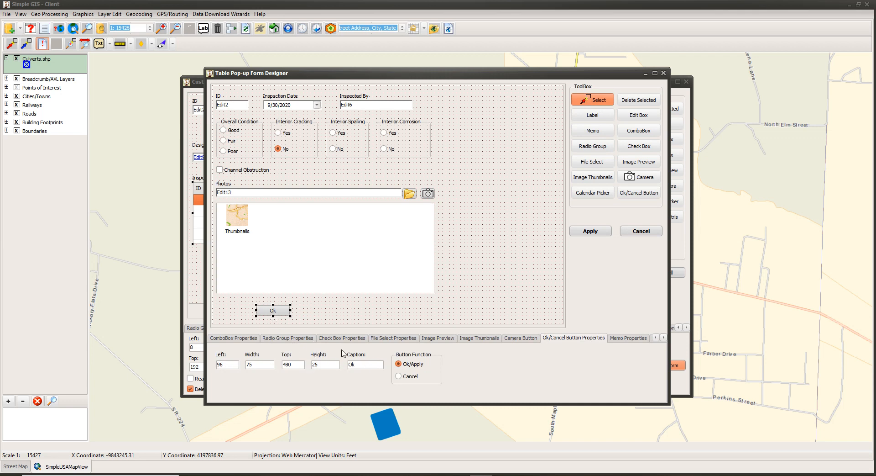
pyautogui.click(399, 364)
pyautogui.click(639, 196)
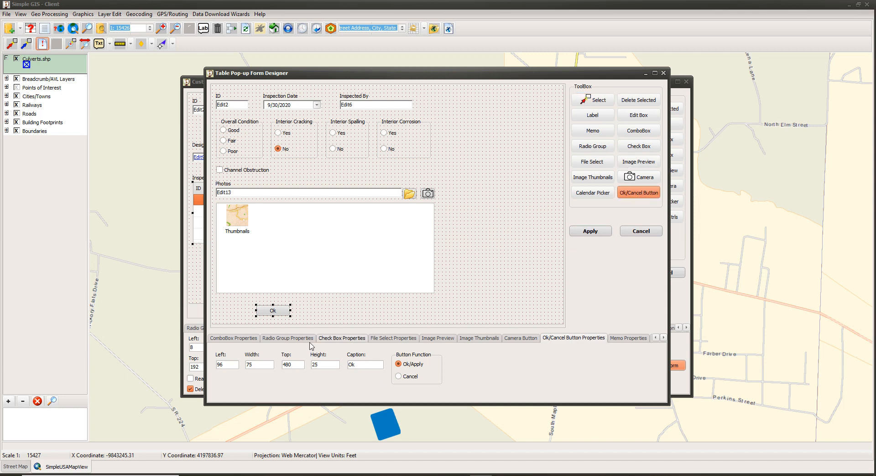
pyautogui.click(347, 306)
pyautogui.click(402, 377)
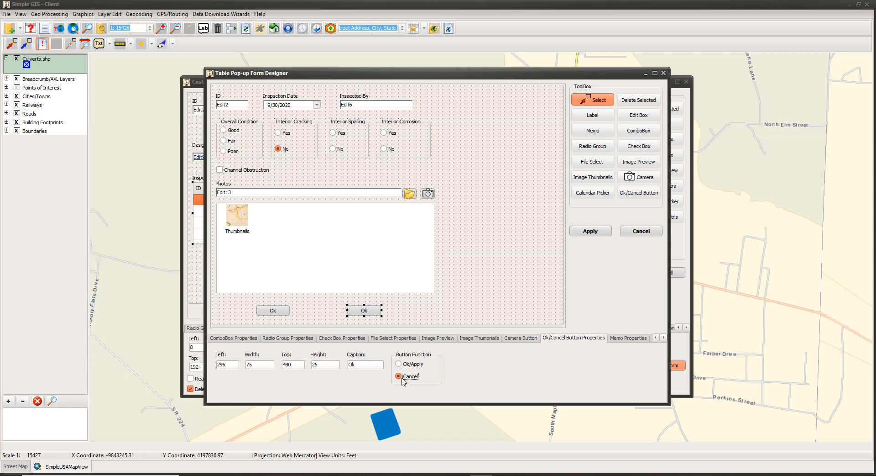
pyautogui.hotkey('shift', 'Tab')
pyautogui.write('Ca')
# Step: Narrow the pop-up form to just past the thumbnails and camera button, and apply the table form design
pyautogui.moveTo(563, 285); pyautogui.dragTo(442, 277)
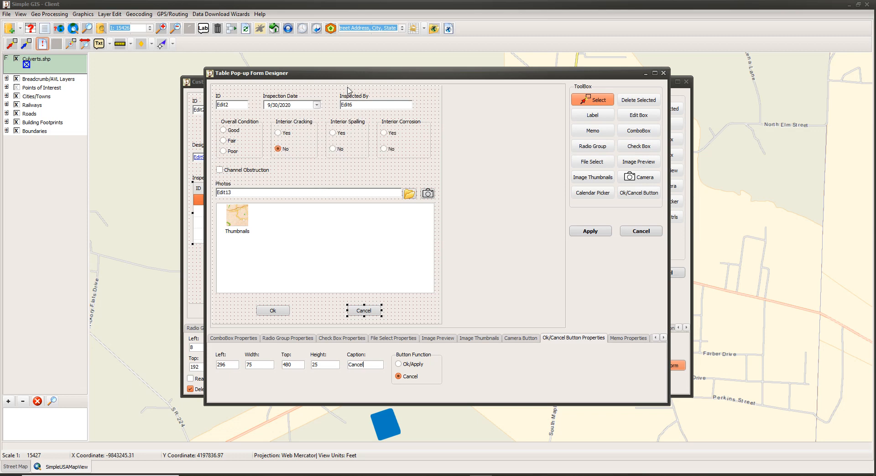
pyautogui.click(581, 233)
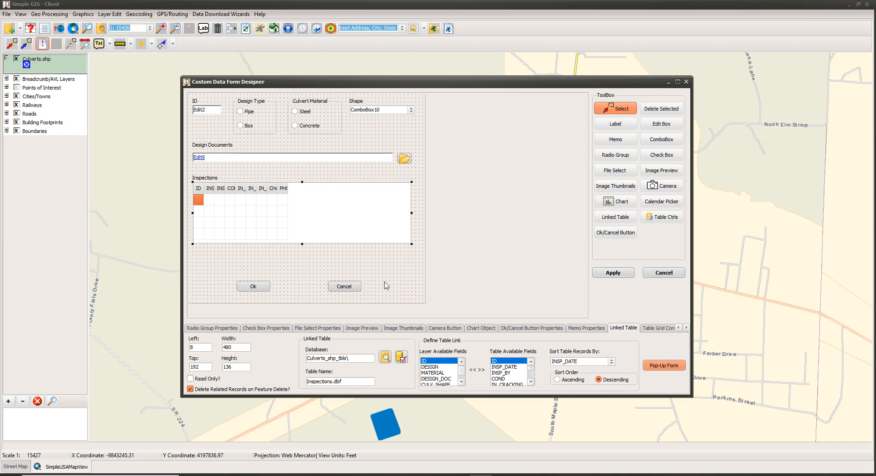
pyautogui.click(401, 282)
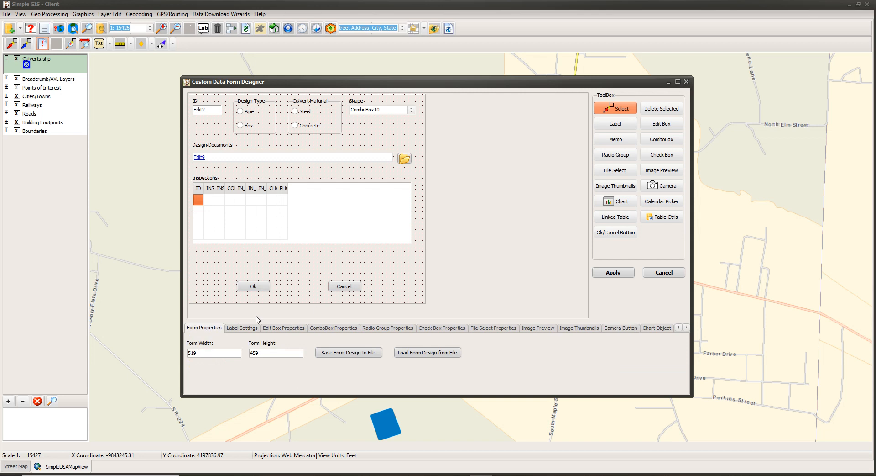
pyautogui.click(353, 357)
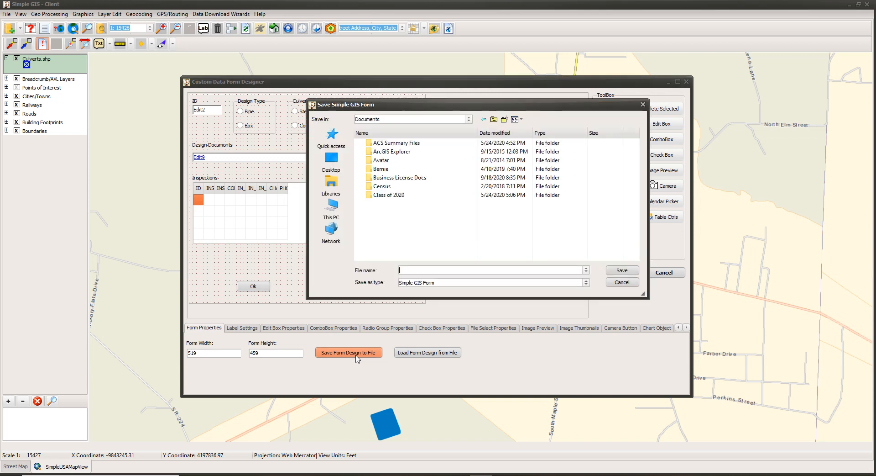
pyautogui.click(391, 119)
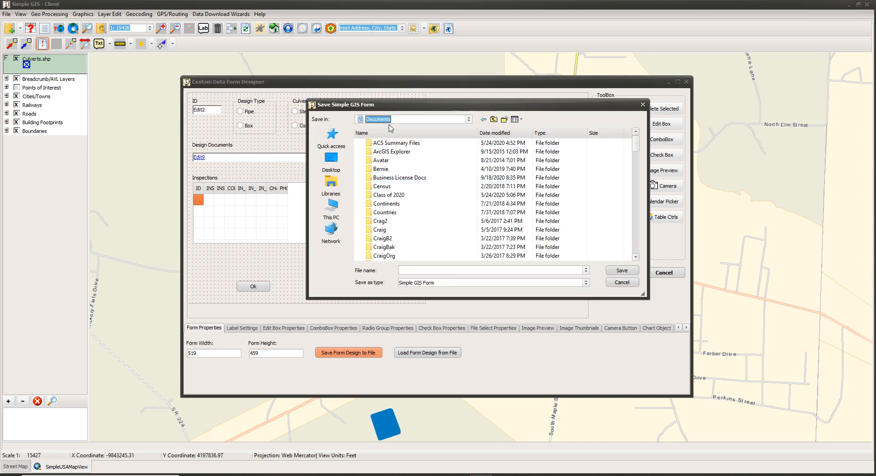
pyautogui.click(391, 120)
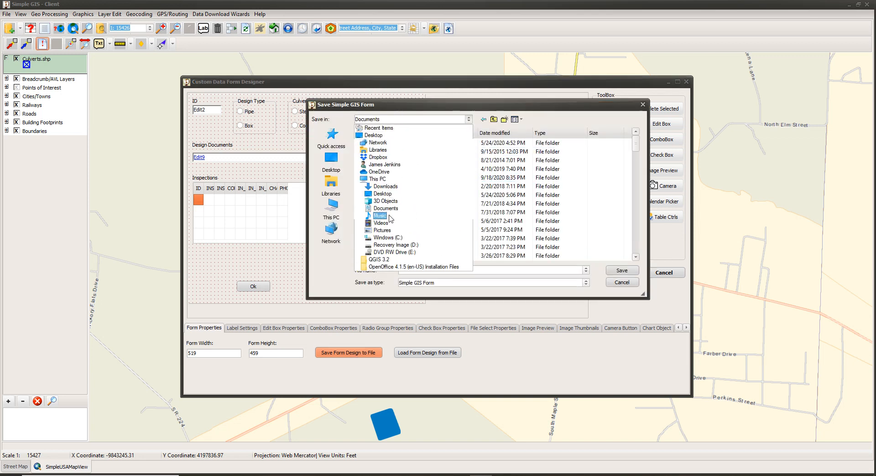
pyautogui.click(390, 238)
pyautogui.scroll(-5, 388, 236)
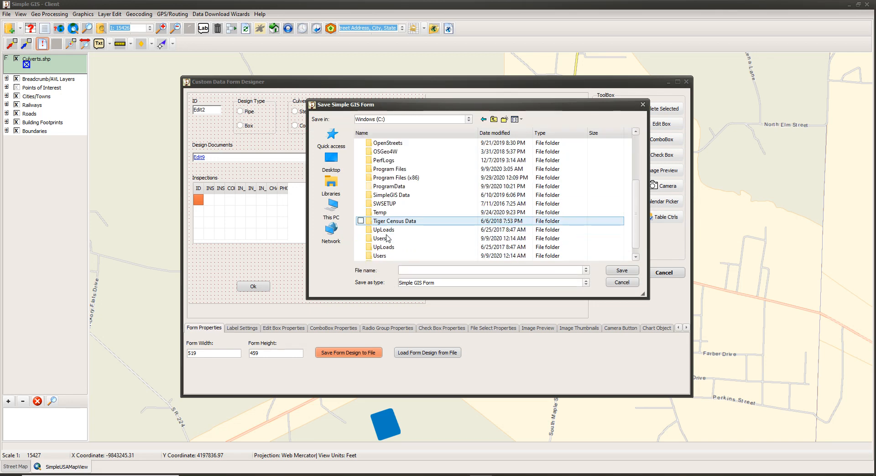
pyautogui.click(384, 239)
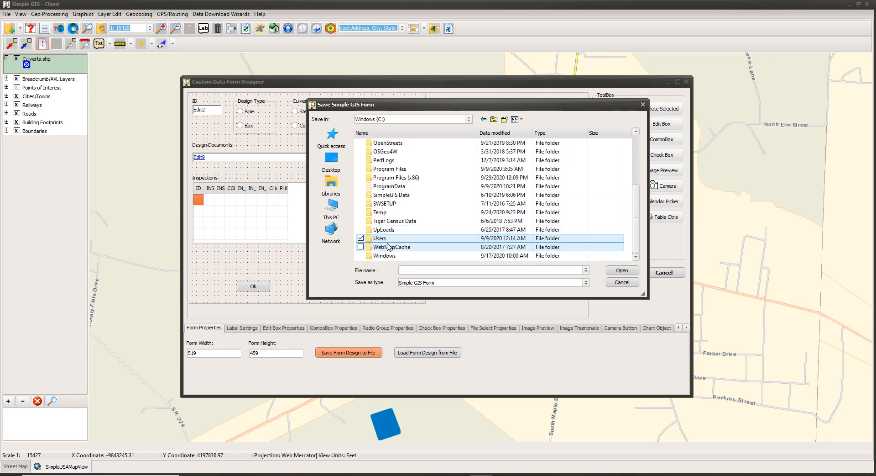
pyautogui.doubleClick(382, 238)
pyautogui.click(381, 178)
pyautogui.doubleClick(381, 179)
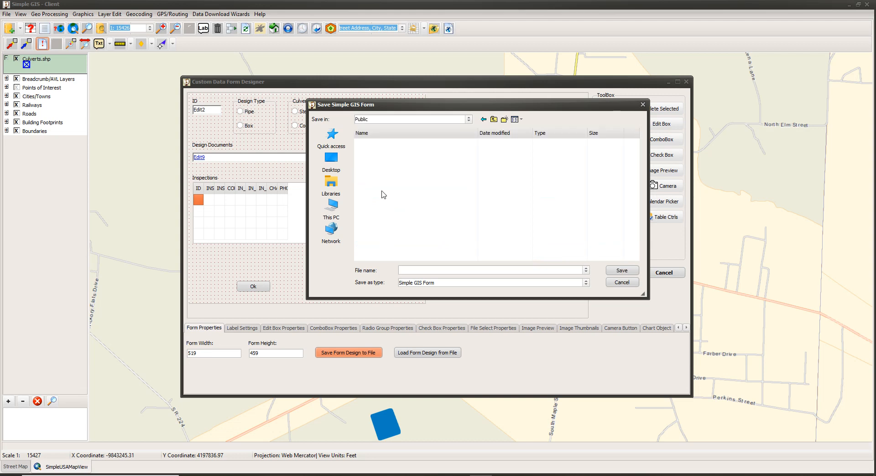
pyautogui.doubleClick(385, 214)
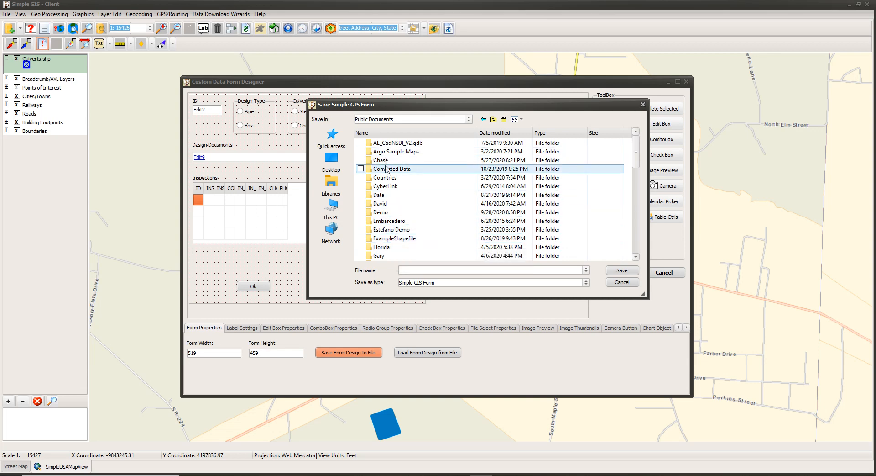
pyautogui.doubleClick(393, 213)
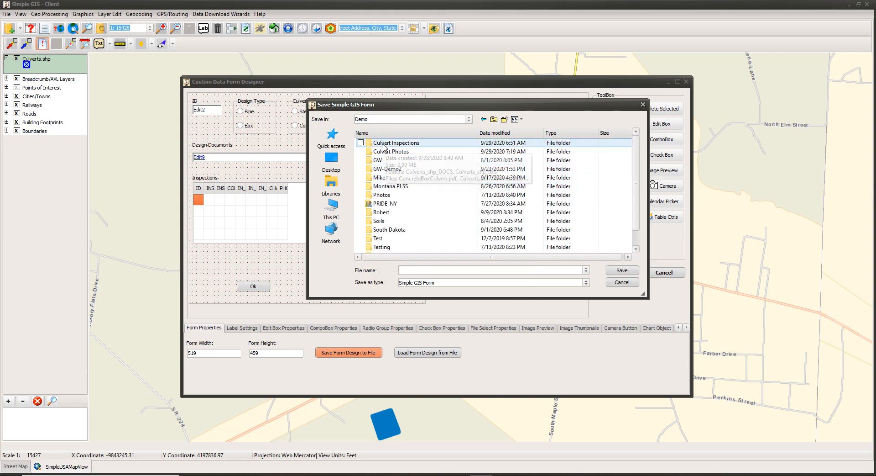
pyautogui.doubleClick(386, 144)
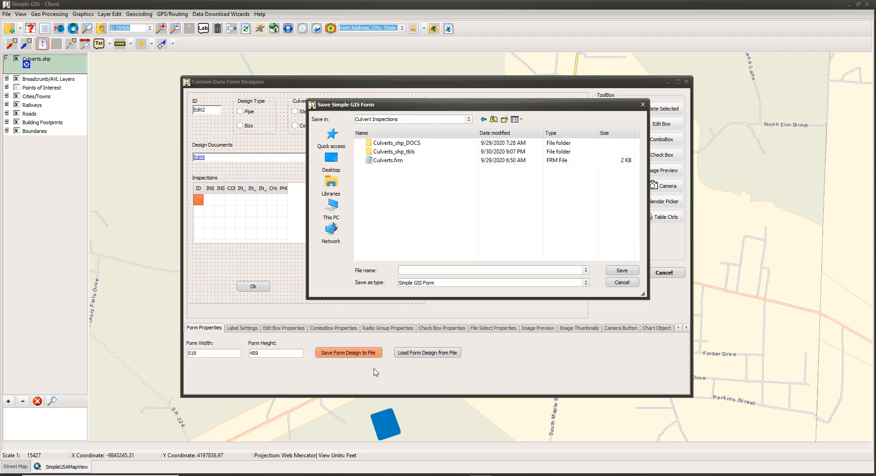
pyautogui.click(405, 164)
pyautogui.click(622, 283)
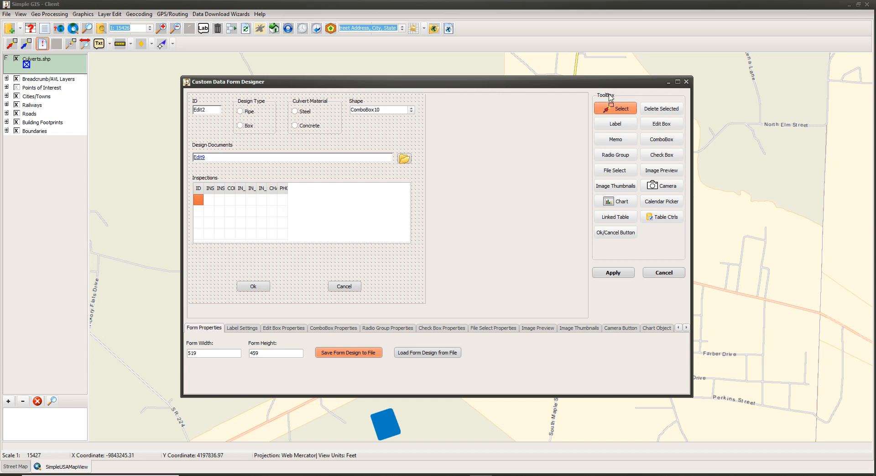
# Step: Add table controls linked to LinkedTable14 and align them above the right end of the Inspections table at left 440, top 168
pyautogui.click(663, 221)
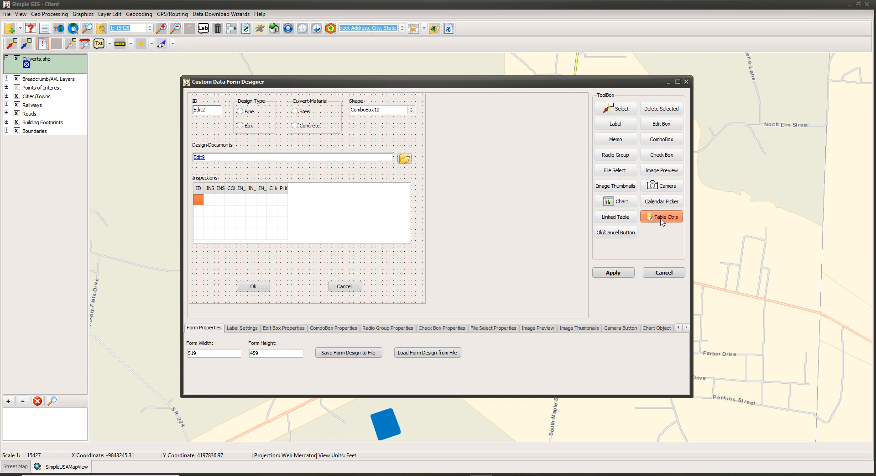
pyautogui.click(380, 176)
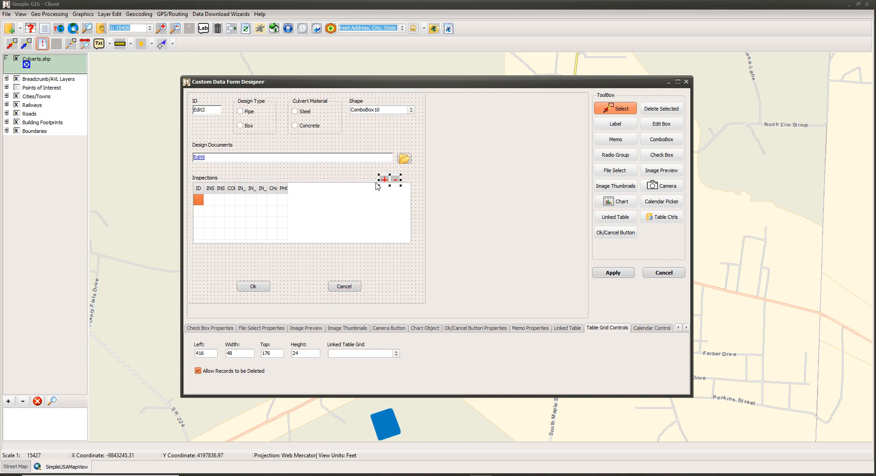
pyautogui.click(396, 354)
pyautogui.click(352, 362)
pyautogui.moveTo(384, 179); pyautogui.dragTo(393, 179)
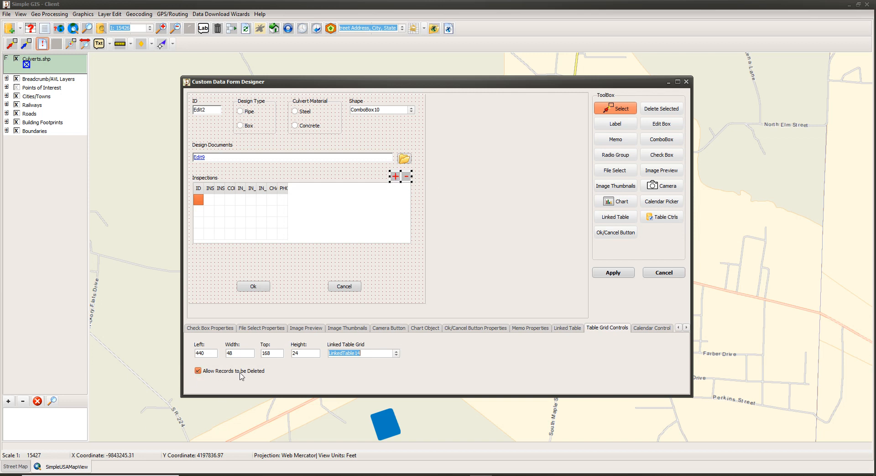
# Step: Leave Allow Records to be Deleted enabled for the table controls, and apply the form design and the layer properties
pyautogui.click(198, 371)
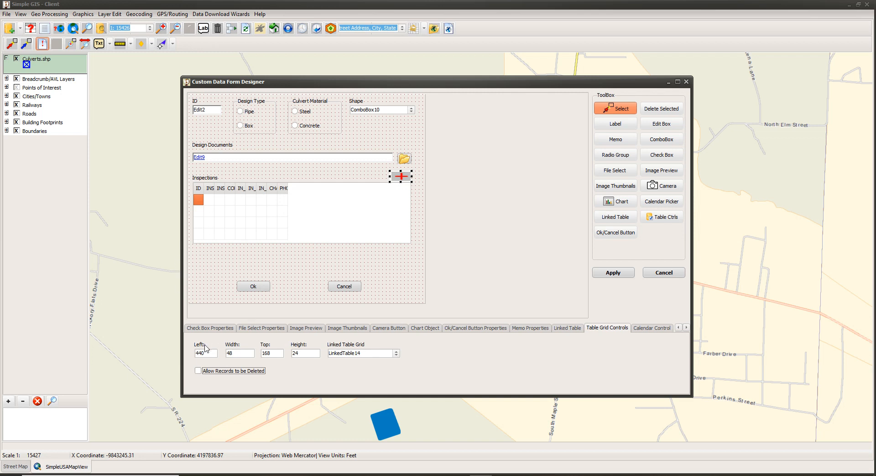
pyautogui.click(198, 372)
pyautogui.click(620, 276)
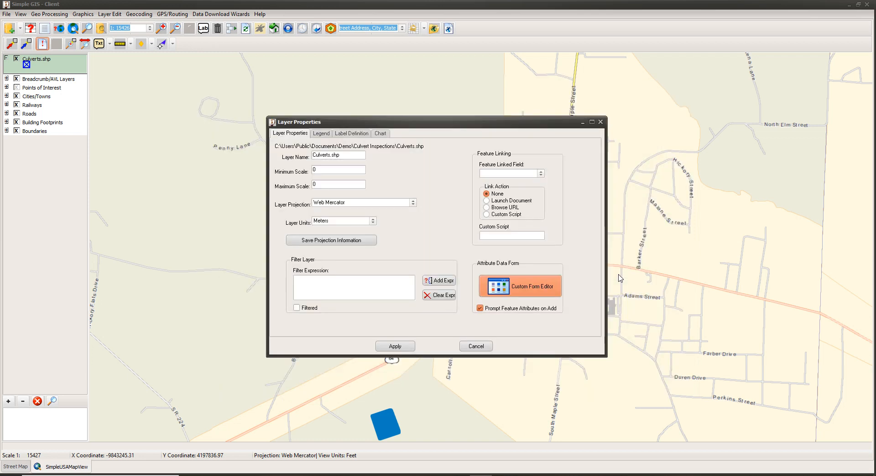
pyautogui.click(396, 346)
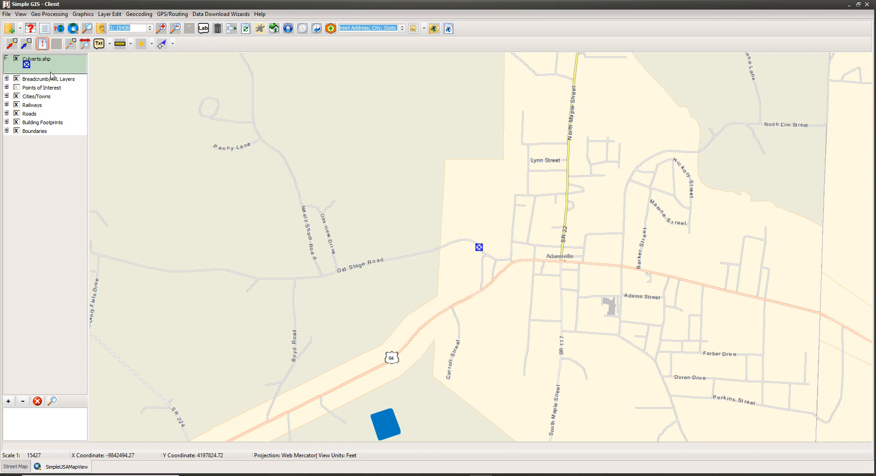
# Step: Open the existing culvert's attribute form on the map, examine the columns of its Inspections table, and close the form without changes
pyautogui.click(478, 247)
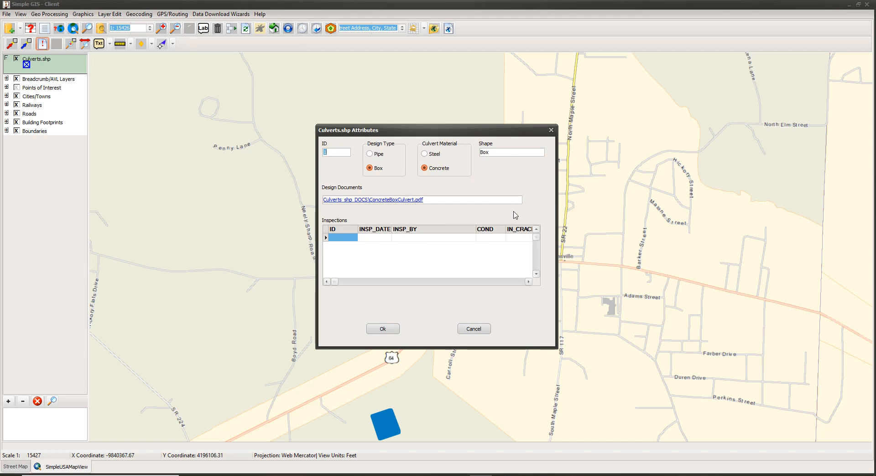
pyautogui.click(452, 237)
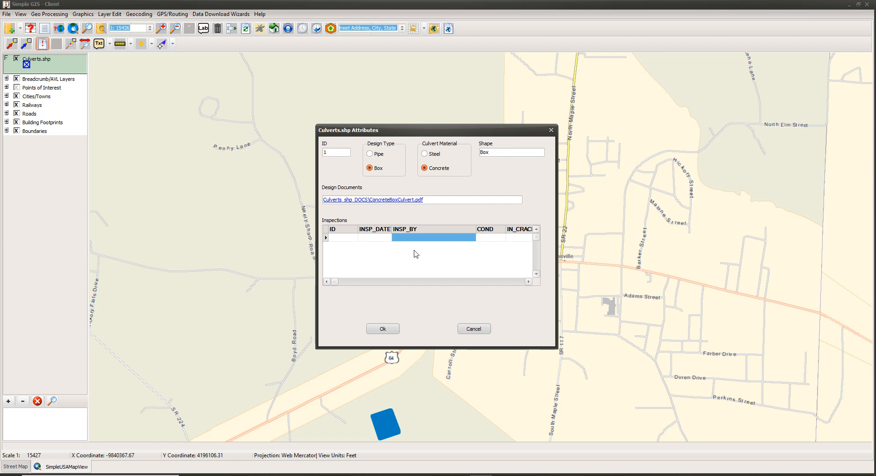
pyautogui.click(514, 240)
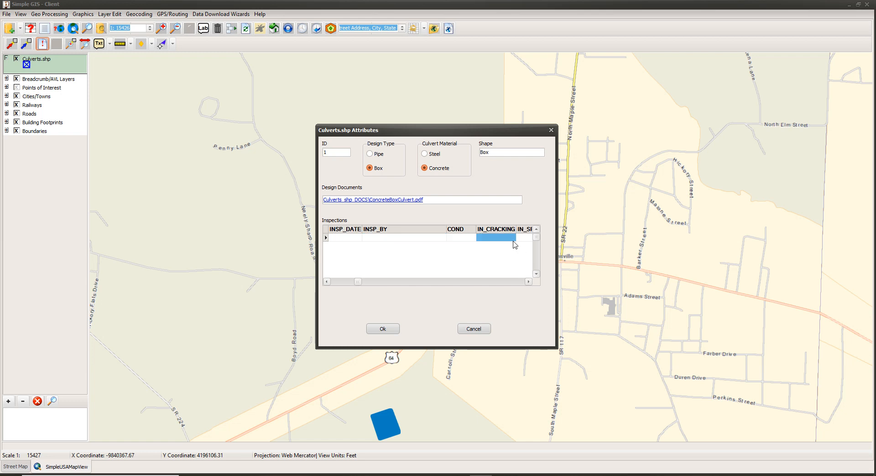
pyautogui.moveTo(358, 282); pyautogui.dragTo(318, 289)
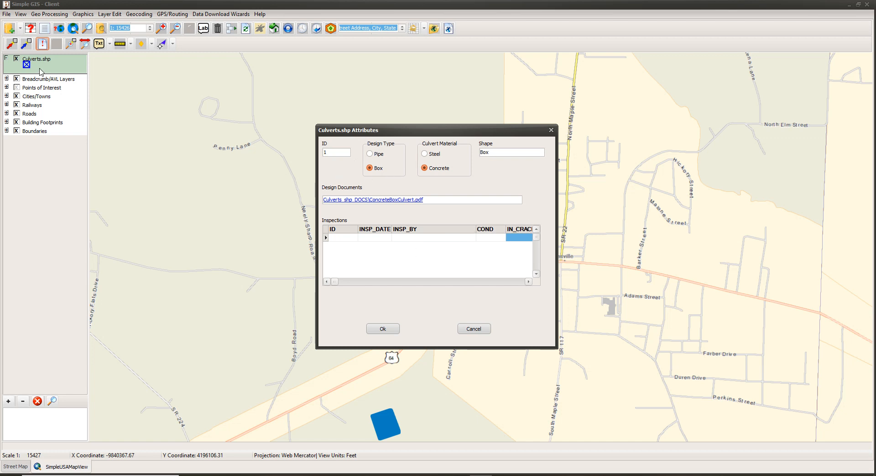
pyautogui.click(474, 329)
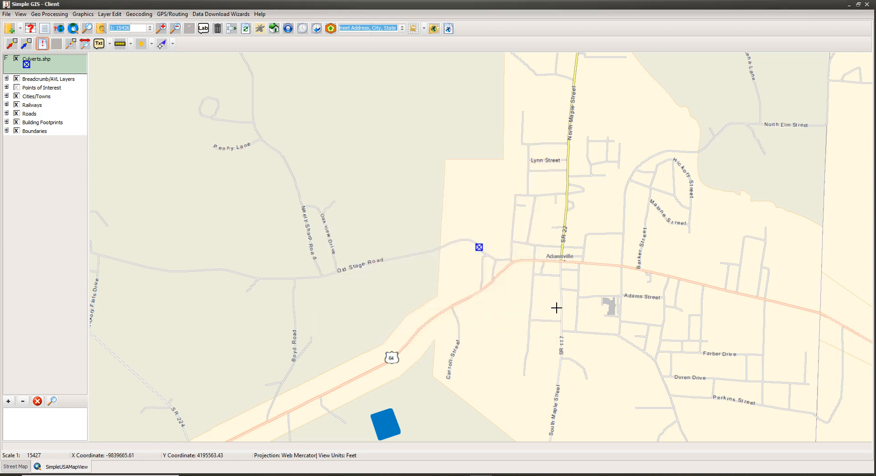
# Step: Turn on editing for the Culverts.shp layer
pyautogui.rightClick(25, 69)
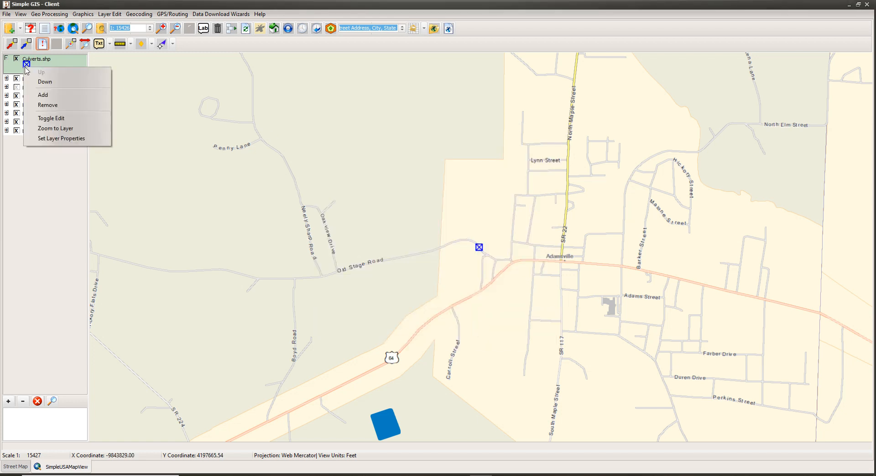
pyautogui.click(77, 119)
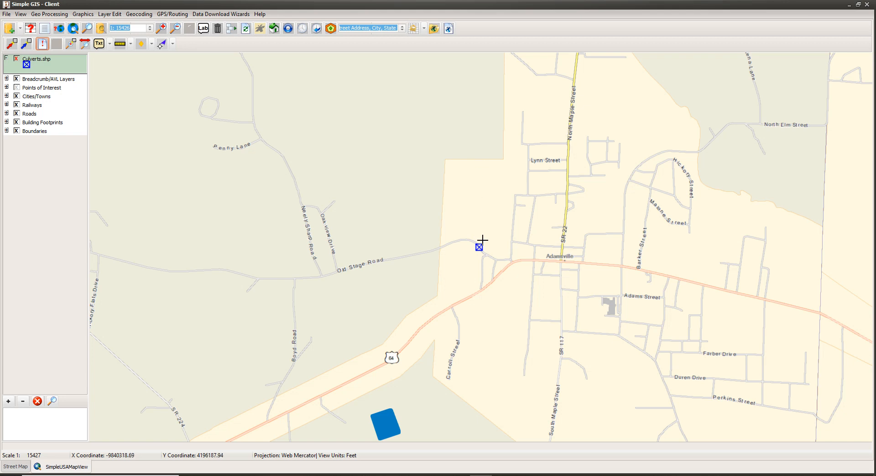
# Step: Open the existing culvert's attribute form, add a record to its Inspections table, and set the inspection date to 9/30/2020
pyautogui.click(479, 247)
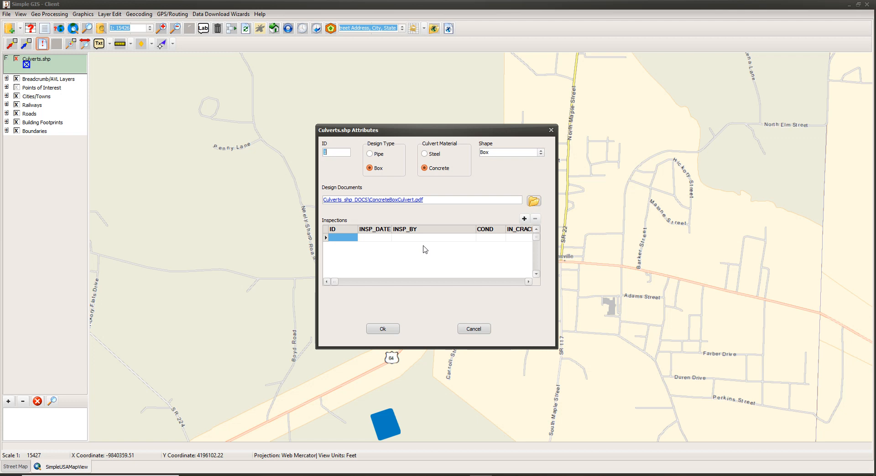
pyautogui.click(525, 219)
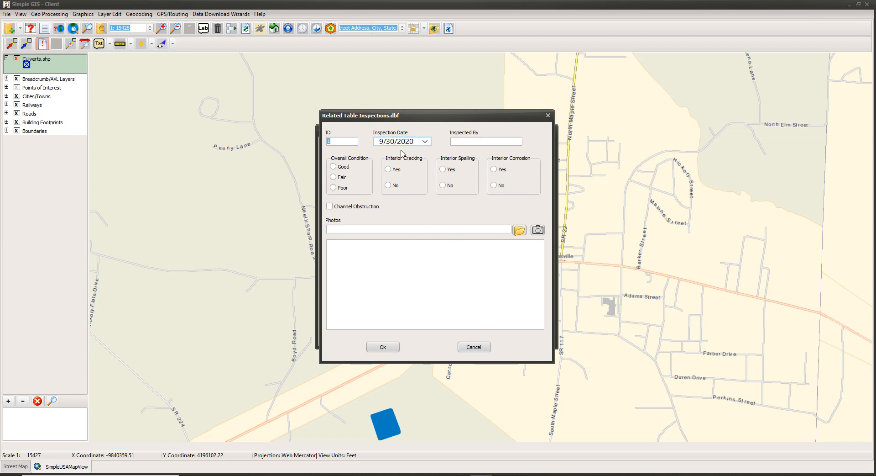
pyautogui.click(425, 142)
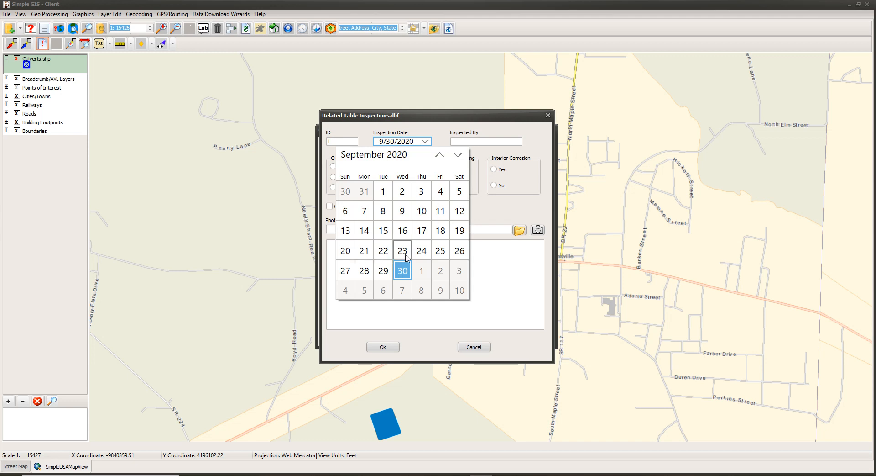
pyautogui.click(383, 271)
pyautogui.click(425, 141)
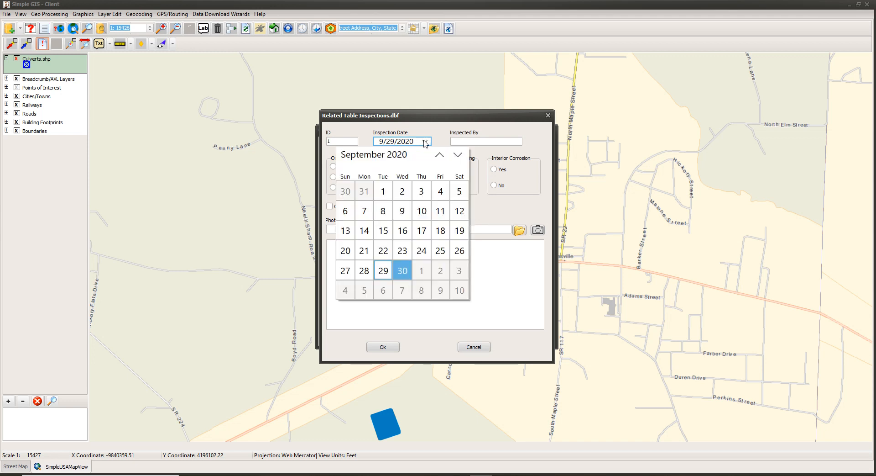
pyautogui.click(411, 273)
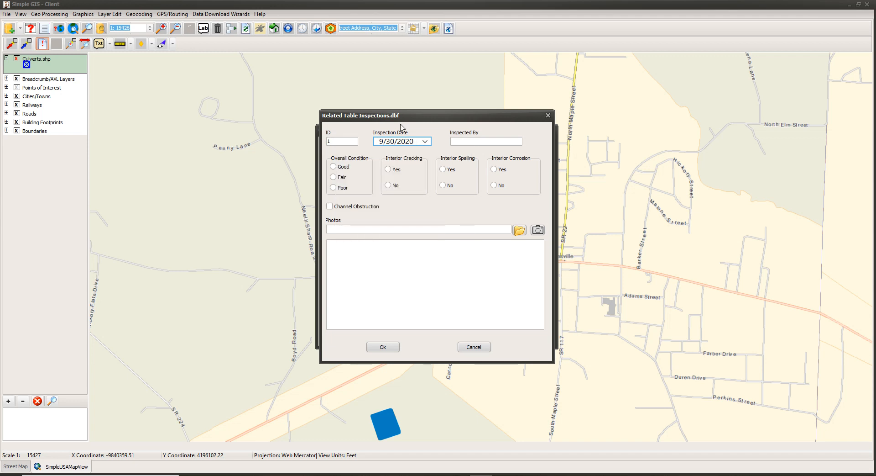
pyautogui.click(424, 142)
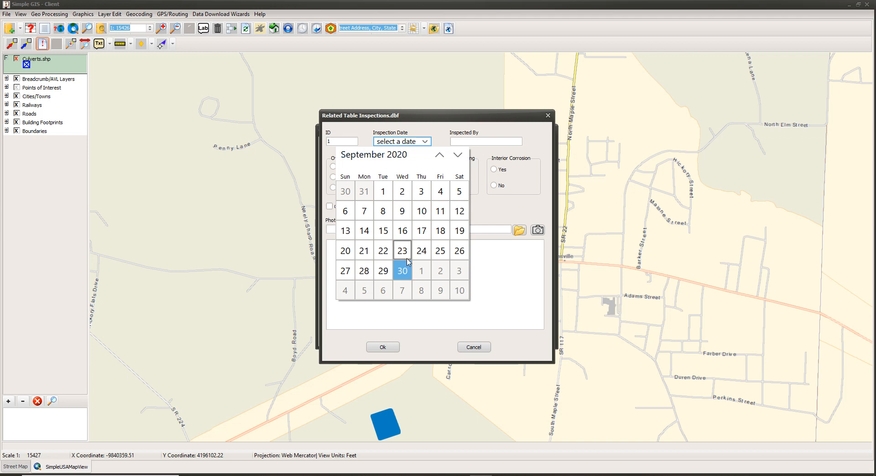
pyautogui.click(404, 269)
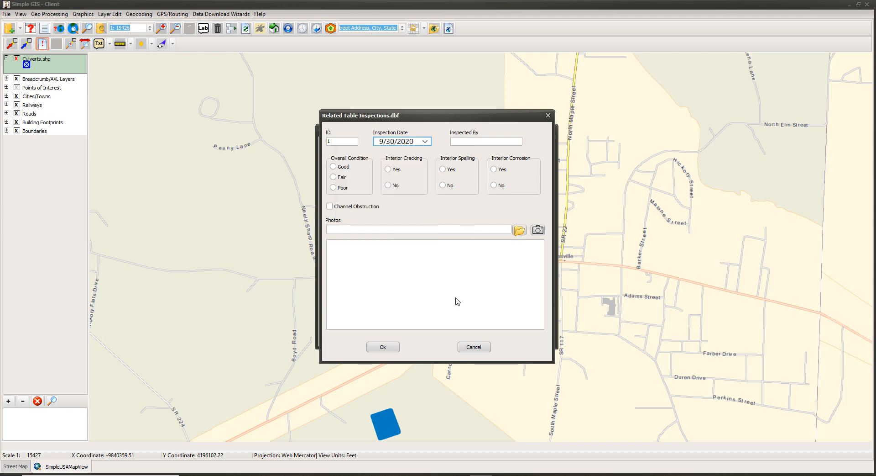
# Step: Enter the inspector's initials, rate the overall condition Good, and set interior cracking, spalling and corrosion to No
pyautogui.click(453, 143)
pyautogui.write('JSJ')
pyautogui.click(334, 168)
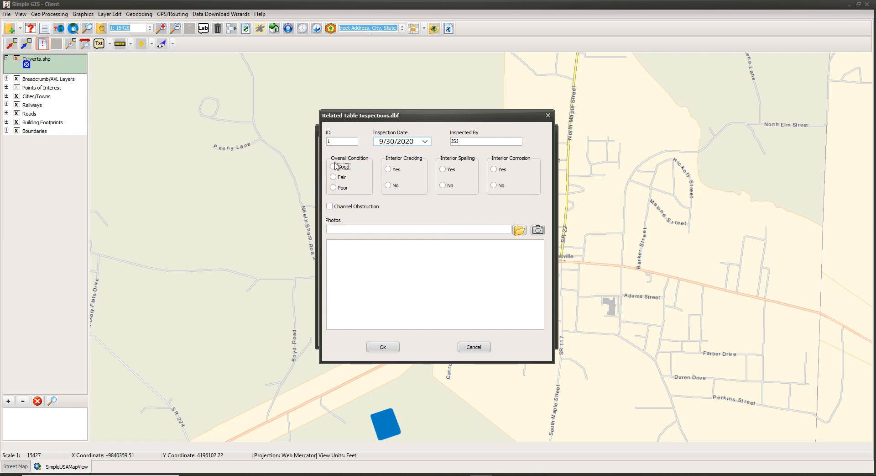
pyautogui.click(390, 187)
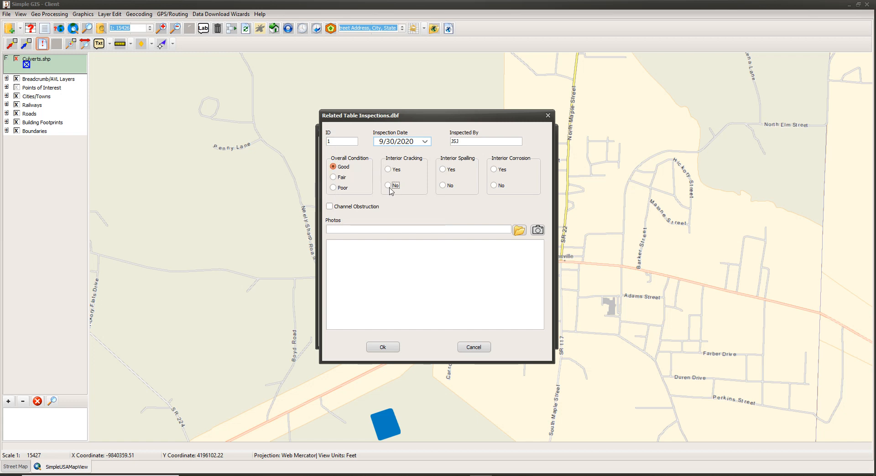
pyautogui.click(444, 185)
pyautogui.click(501, 186)
# Step: Attach the photos from the Demo\Culvert Photos folder to the inspection and save the record
pyautogui.click(445, 229)
pyautogui.click(519, 230)
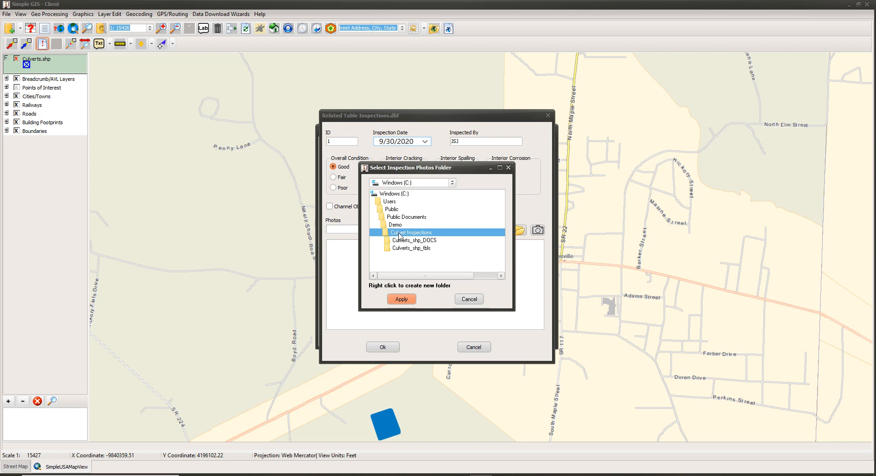
pyautogui.doubleClick(399, 225)
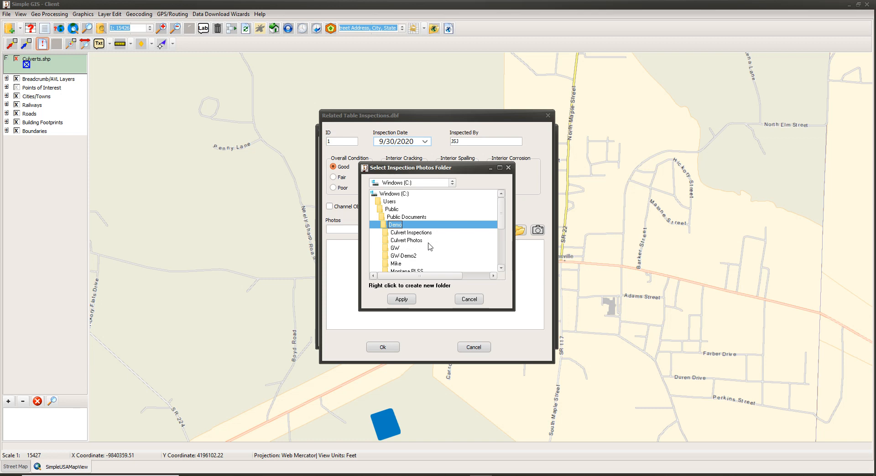
pyautogui.click(409, 241)
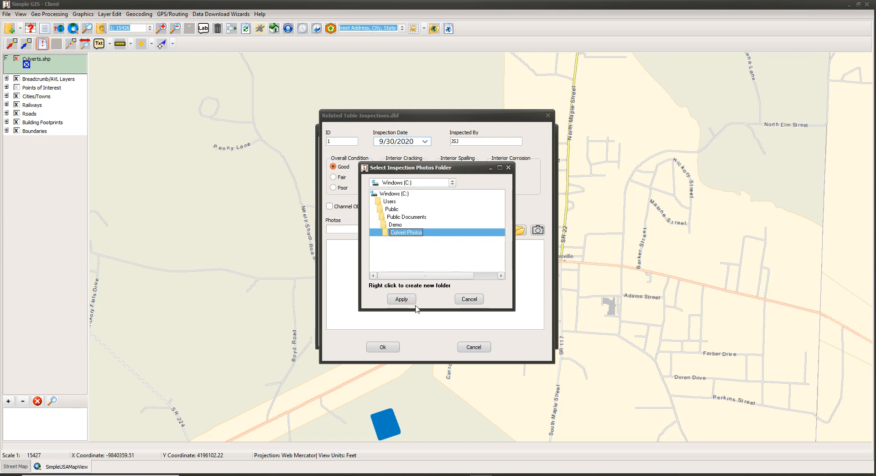
pyautogui.click(402, 299)
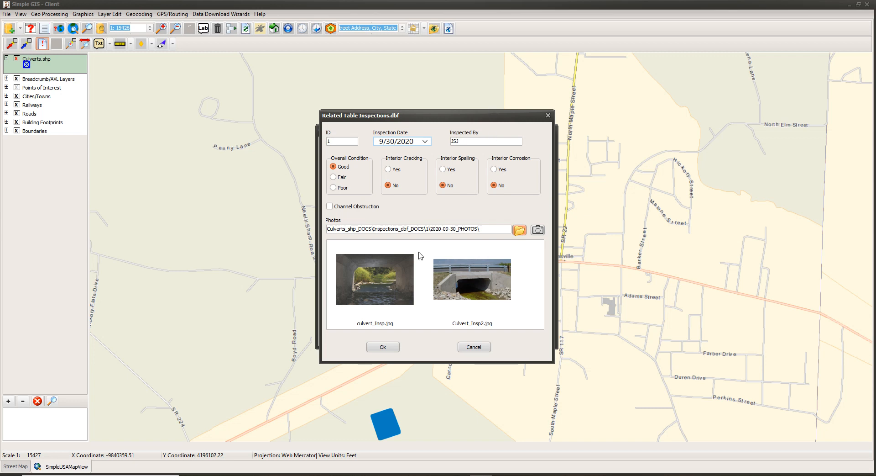
pyautogui.click(384, 347)
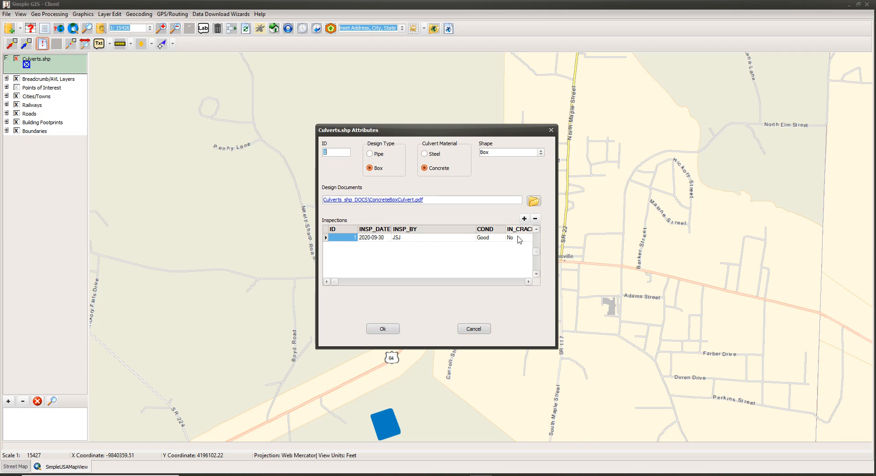
# Step: Request deletion of the culvert's inspection record and cancel it at the confirmation
pyautogui.click(536, 218)
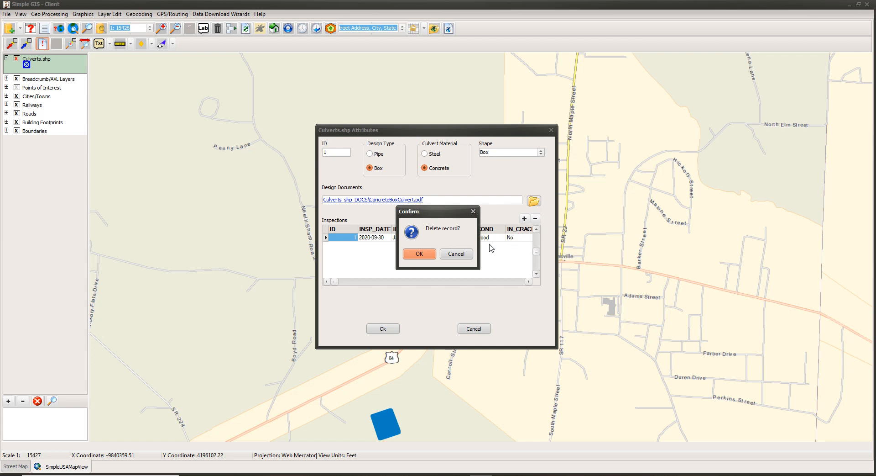
pyautogui.click(455, 254)
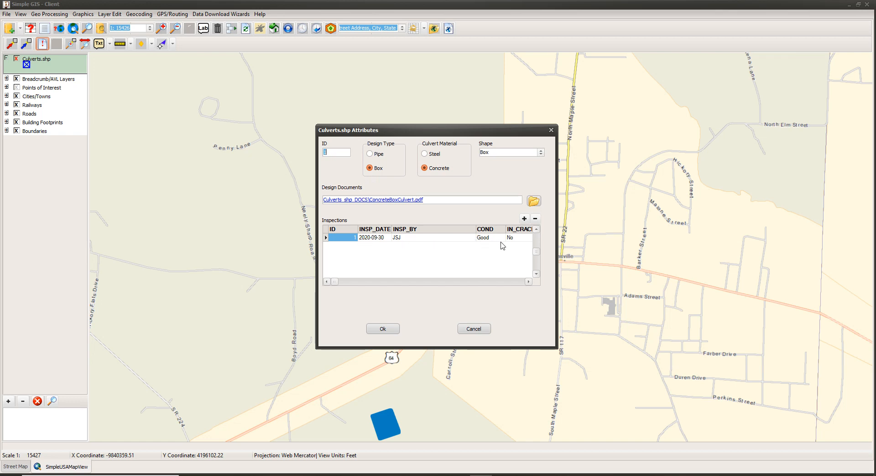
# Step: Open the saved inspection record, change Interior Spalling to Yes and save it, and reopen the record to check the edit
pyautogui.click(409, 240)
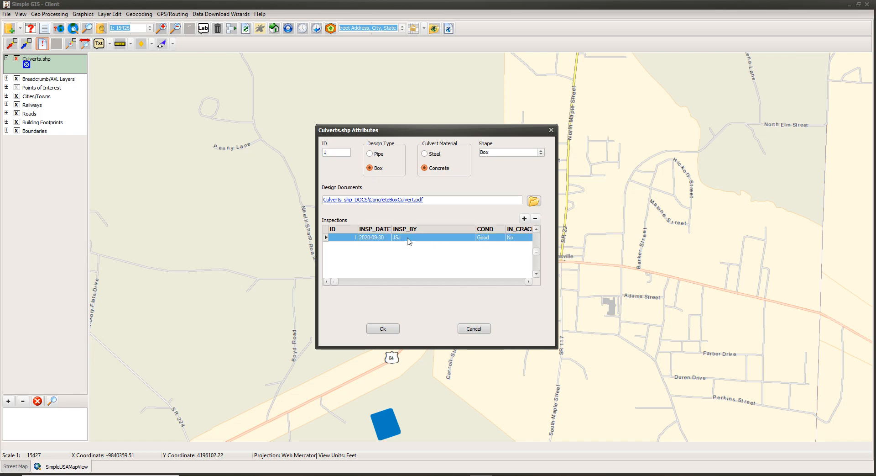
pyautogui.doubleClick(408, 238)
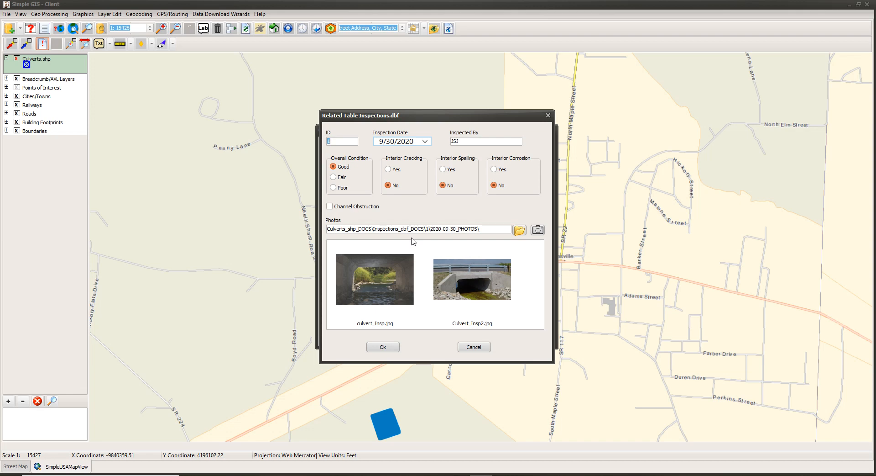
pyautogui.click(445, 169)
pyautogui.click(382, 347)
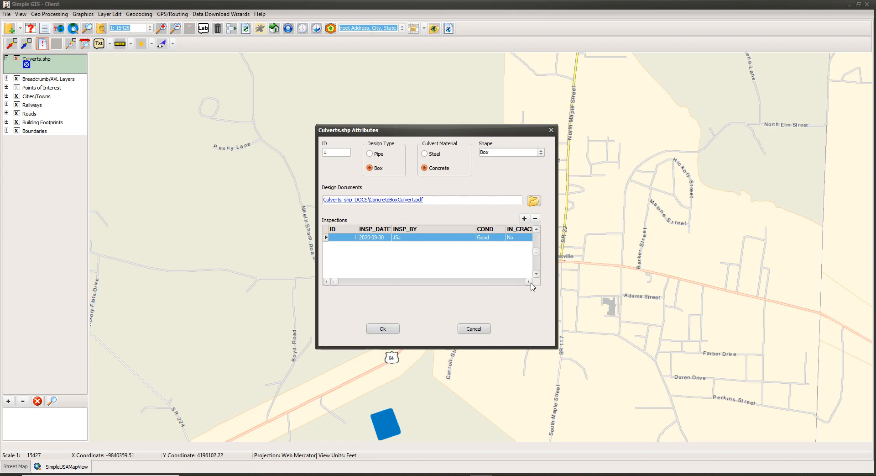
pyautogui.doubleClick(433, 237)
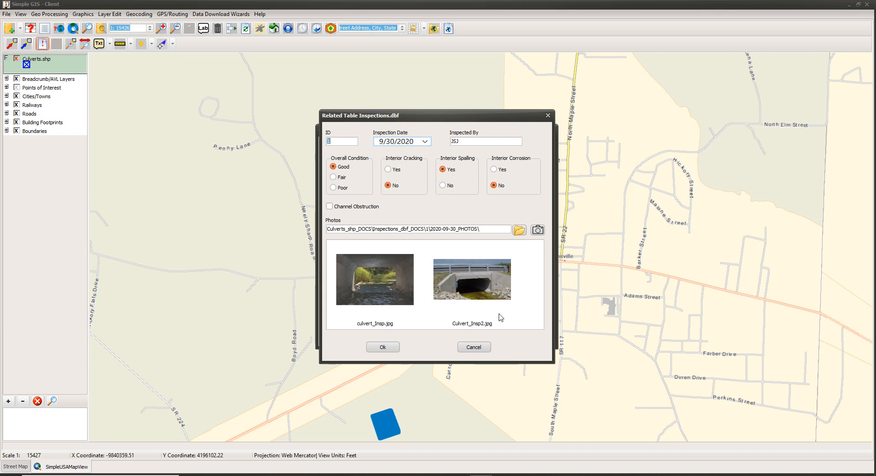
pyautogui.click(383, 346)
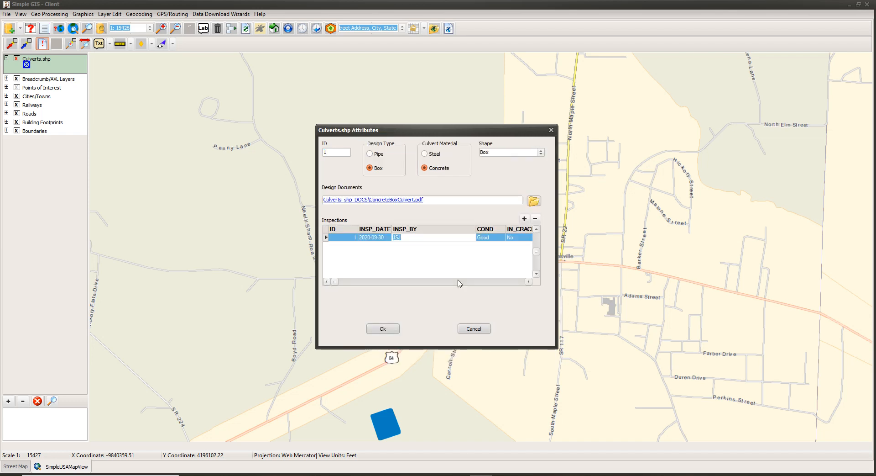